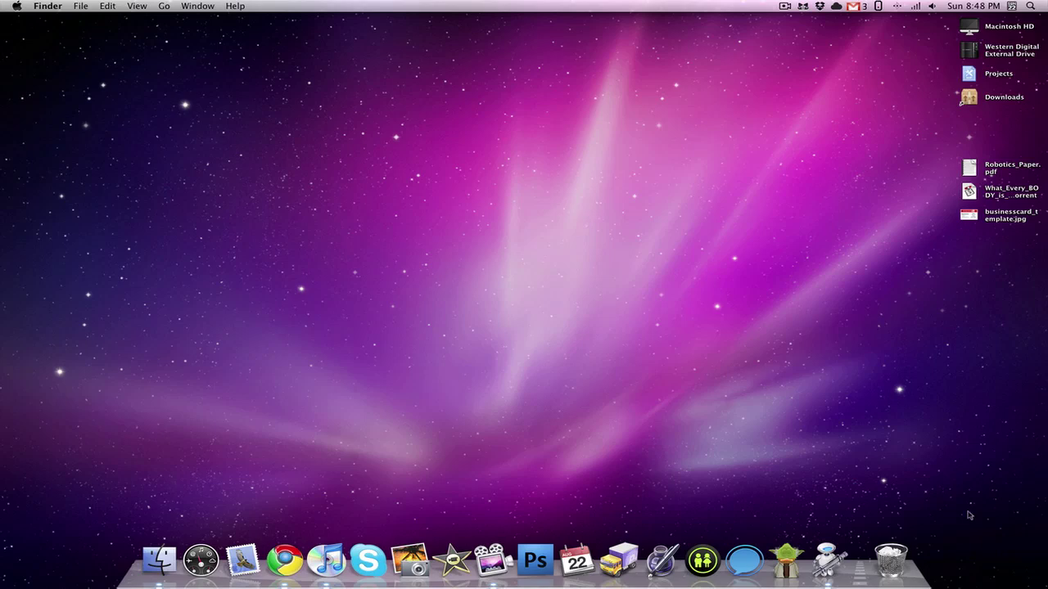
Step: Create a new Automator Service workflow that receives selected text in any application
{"action": "left_click", "coordinate": [830, 563]}
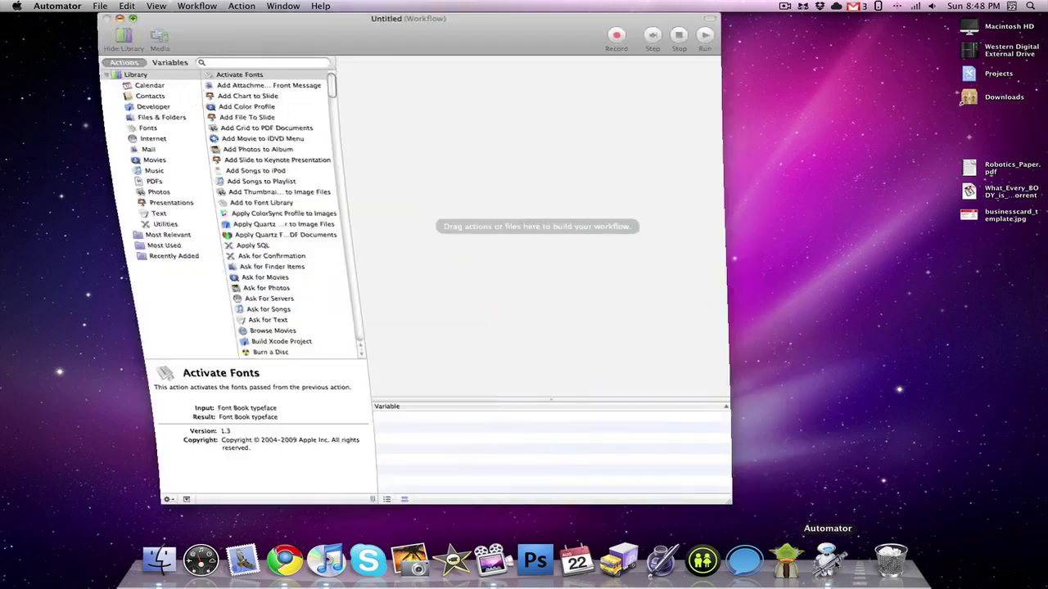
{"action": "left_click", "coordinate": [453, 112]}
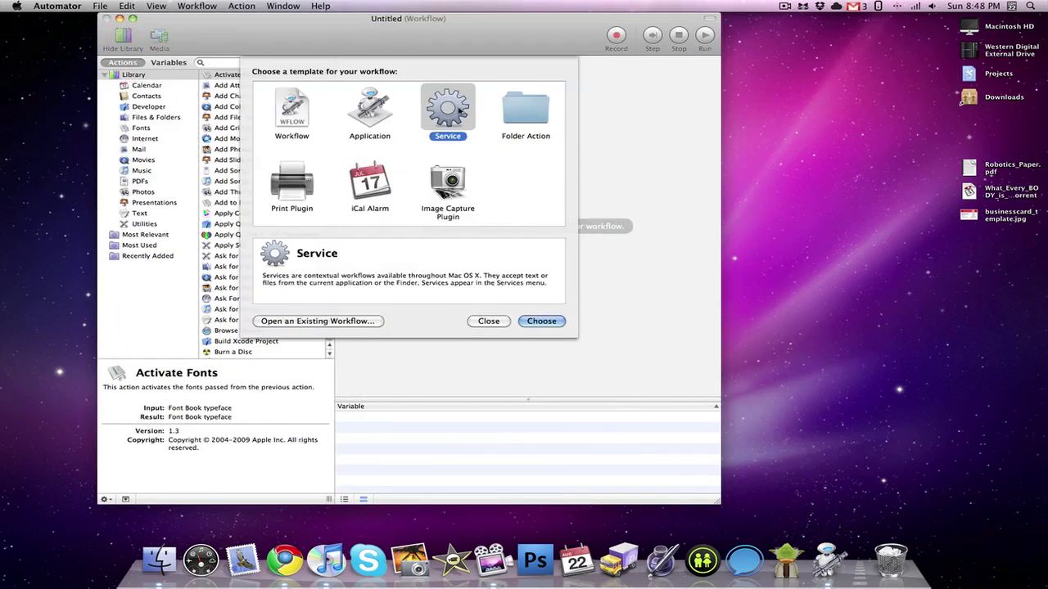
{"action": "left_click", "coordinate": [558, 321]}
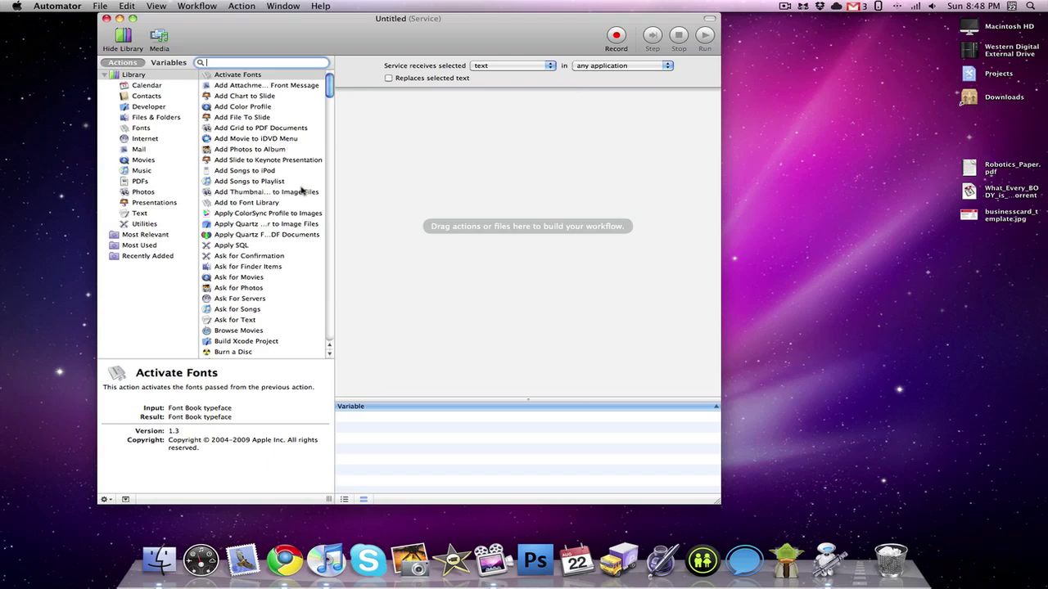
{"action": "scroll", "coordinate": [305, 192], "scroll_direction": "down", "scroll_amount": 15}
{"action": "scroll", "coordinate": [304, 191], "scroll_direction": "down", "scroll_amount": 10}
{"action": "scroll", "coordinate": [305, 191], "scroll_direction": "down", "scroll_amount": 15}
{"action": "scroll", "coordinate": [304, 194], "scroll_direction": "down", "scroll_amount": 15}
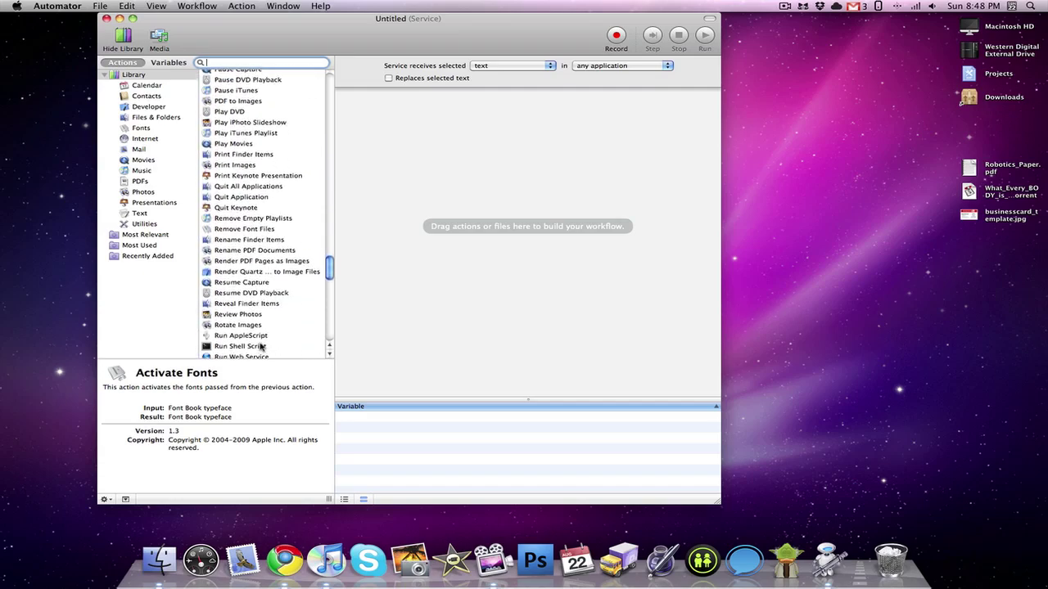
Step: Add a Run Shell Script action whose script is 'cat > ~/Dropbox/Mac-Clipboard.txt'
{"action": "left_click", "coordinate": [256, 347]}
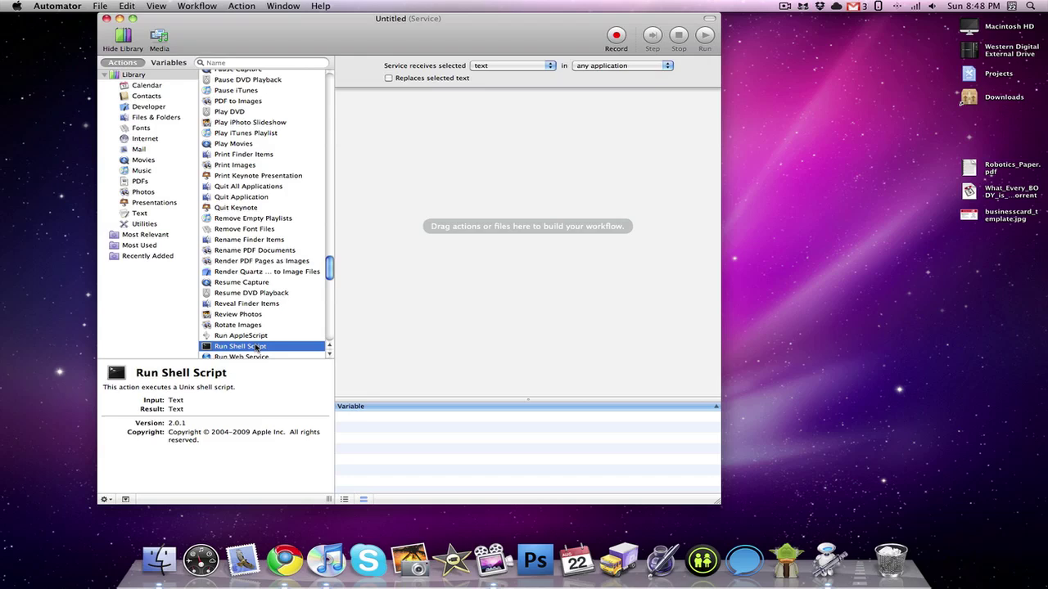
{"action": "left_click_drag", "start_coordinate": [256, 347], "coordinate": [513, 297]}
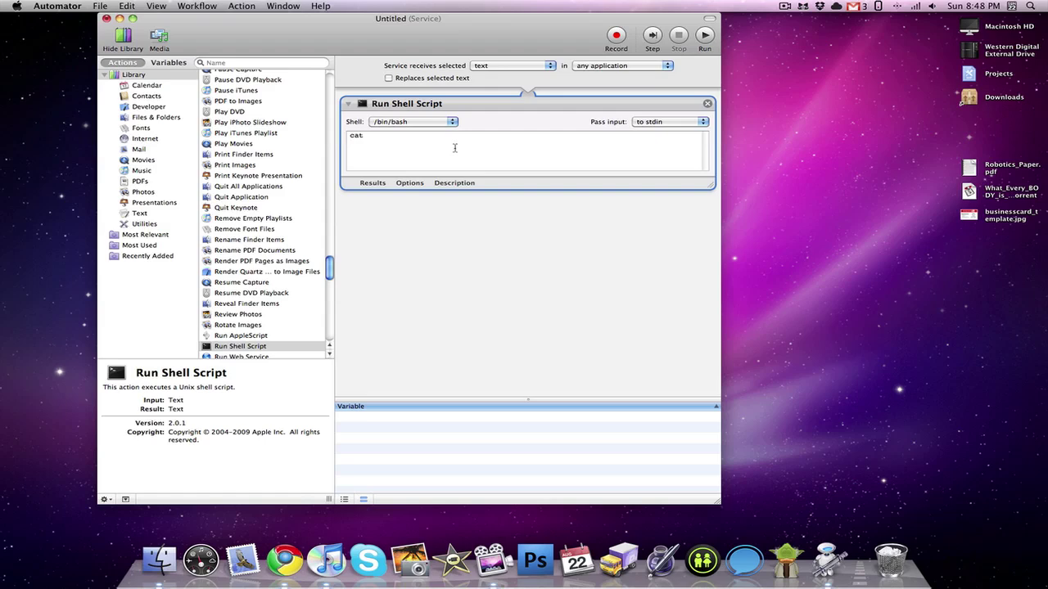
{"action": "left_click_drag", "start_coordinate": [366, 136], "coordinate": [348, 135]}
{"action": "type", "text": "cat > ~/Dropbox/Mac-Clipboard.txt"}
{"action": "left_click", "coordinate": [100, 6]}
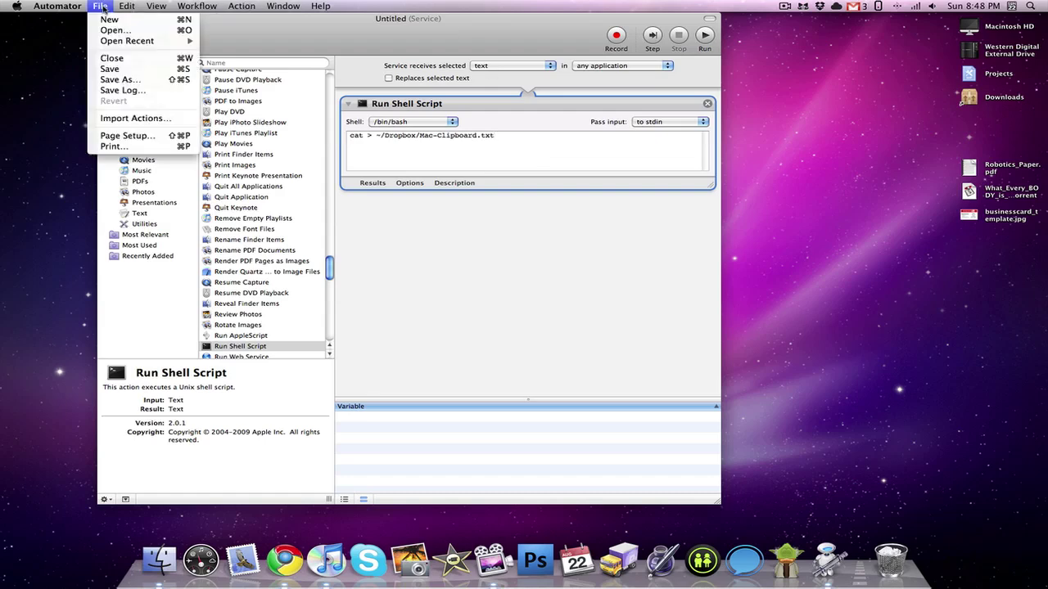
Step: Save the Automator service under the name 'Add To Dropbox'
{"action": "left_click", "coordinate": [141, 74]}
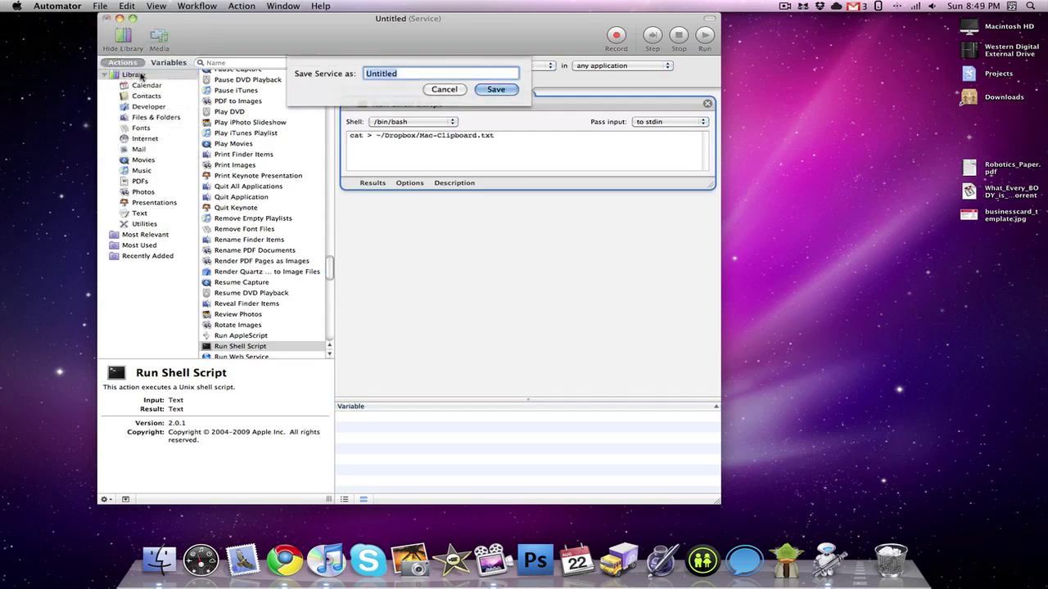
{"action": "type", "text": "Add To Dropbox"}
{"action": "left_click", "coordinate": [501, 90]}
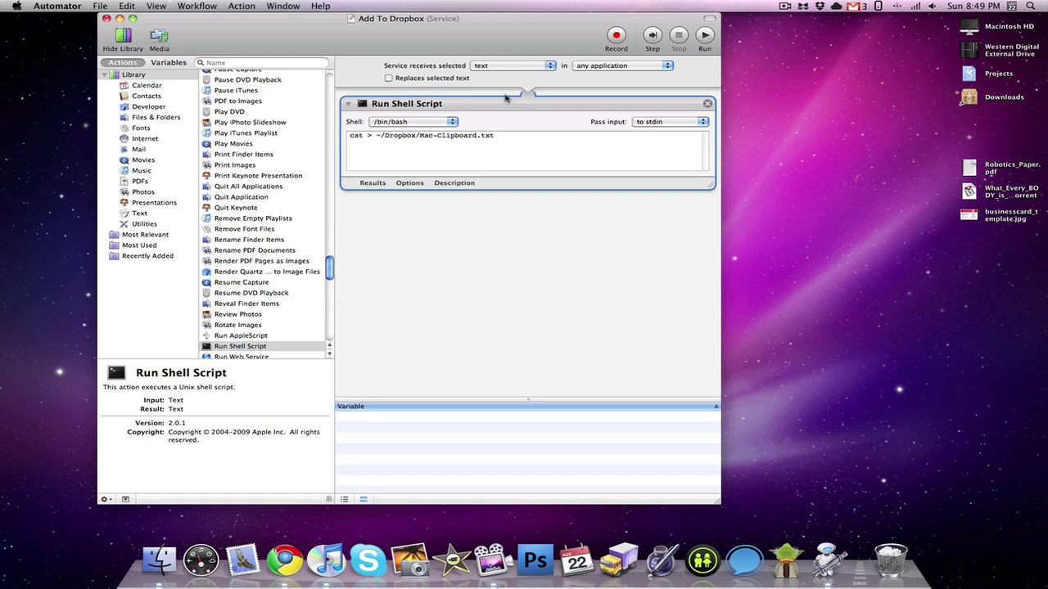
{"action": "left_click", "coordinate": [972, 168]}
Step: Send 'Robotics is quite the complex subject.' from Robotics_Paper.pdf via Add To Dropbox, then close it
{"action": "double_click", "coordinate": [972, 168]}
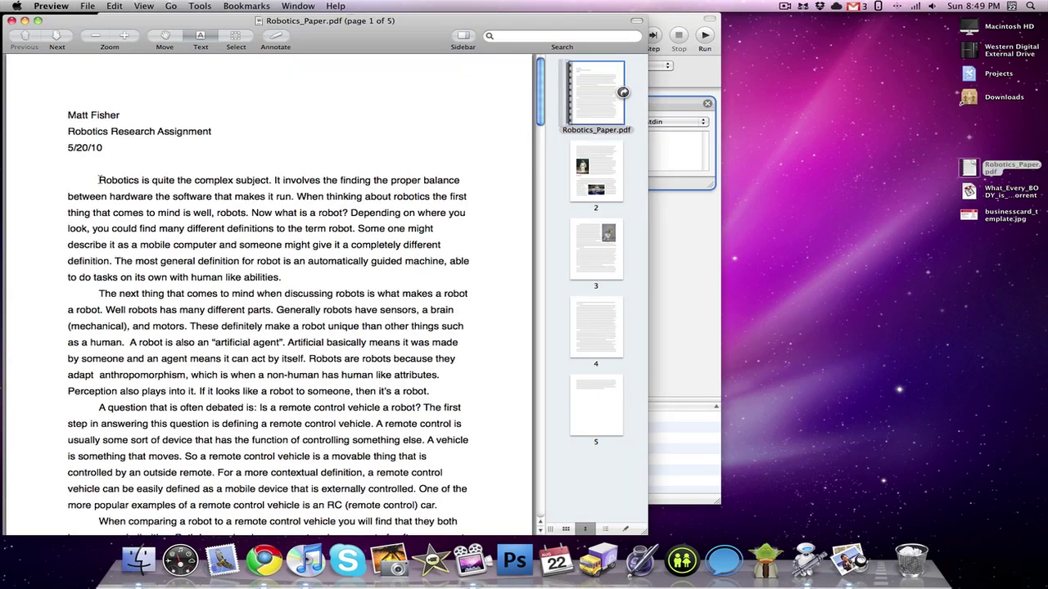
{"action": "left_click_drag", "start_coordinate": [99, 180], "coordinate": [272, 183]}
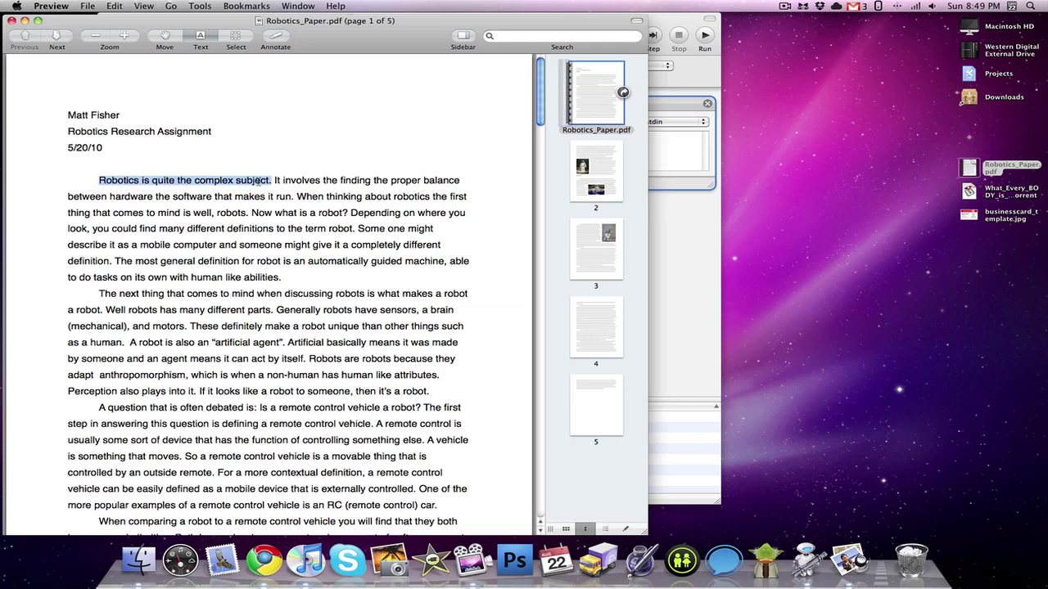
{"action": "right_click", "coordinate": [259, 182]}
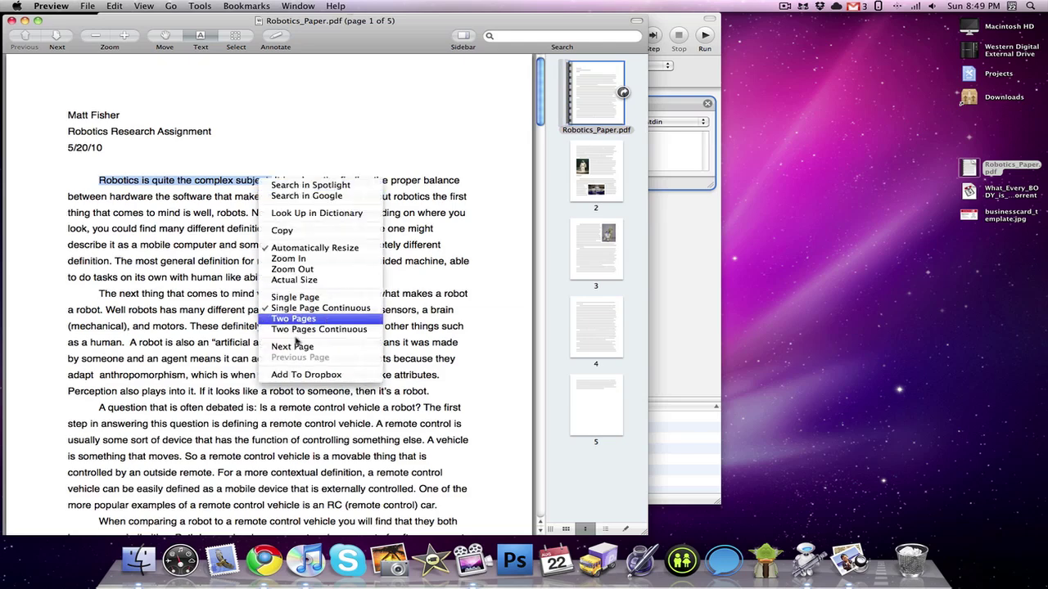
{"action": "left_click", "coordinate": [297, 374]}
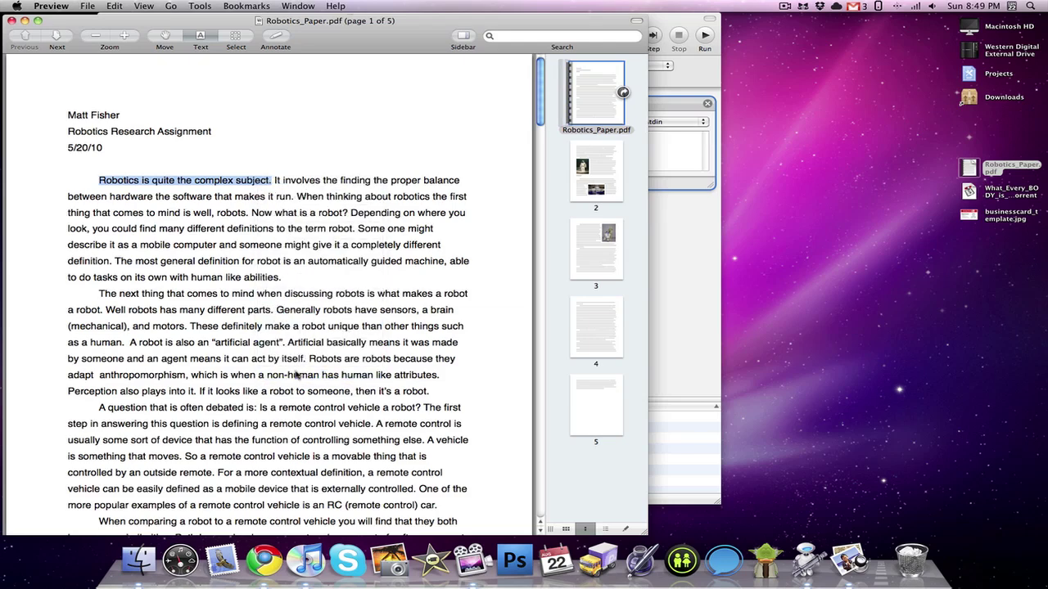
{"action": "left_click", "coordinate": [11, 21]}
Step: Quick Look Mac-Clipboard.txt in the Dropbox folder to verify it holds the robotics sentence
{"action": "right_click", "coordinate": [138, 561]}
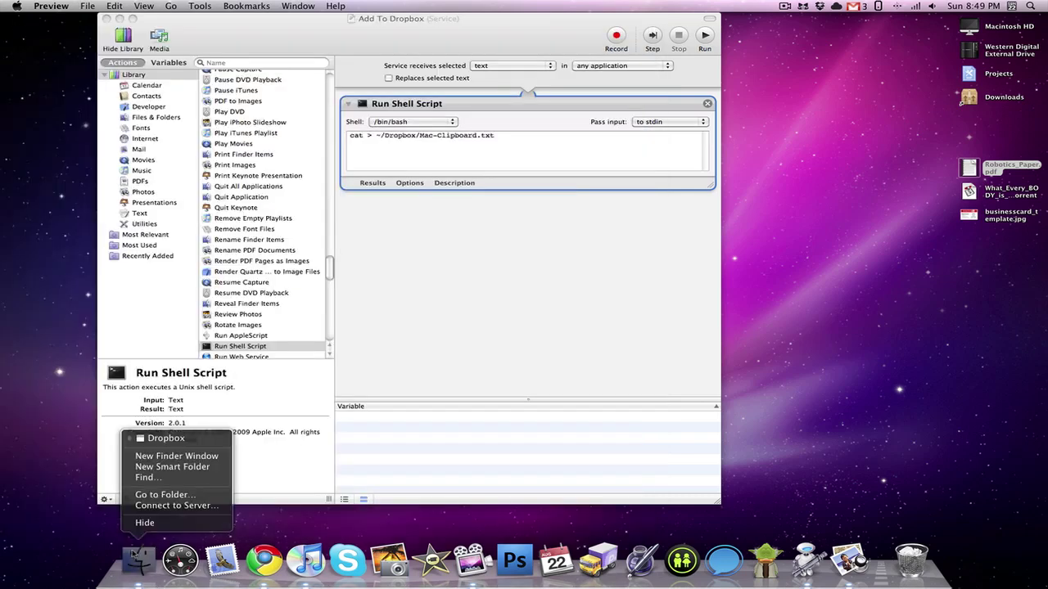
{"action": "left_click", "coordinate": [172, 438]}
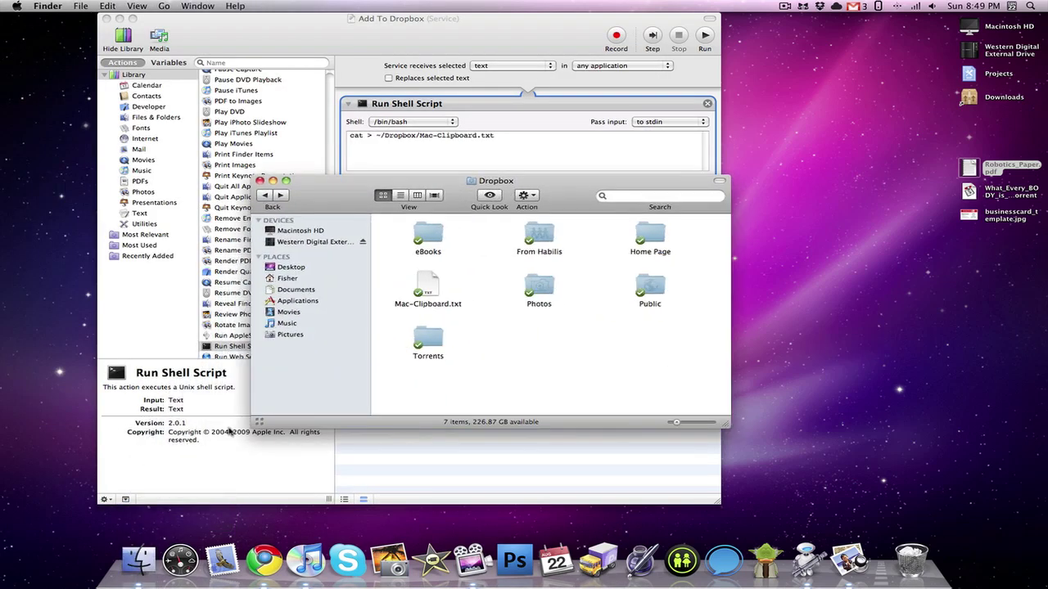
{"action": "left_click", "coordinate": [434, 289]}
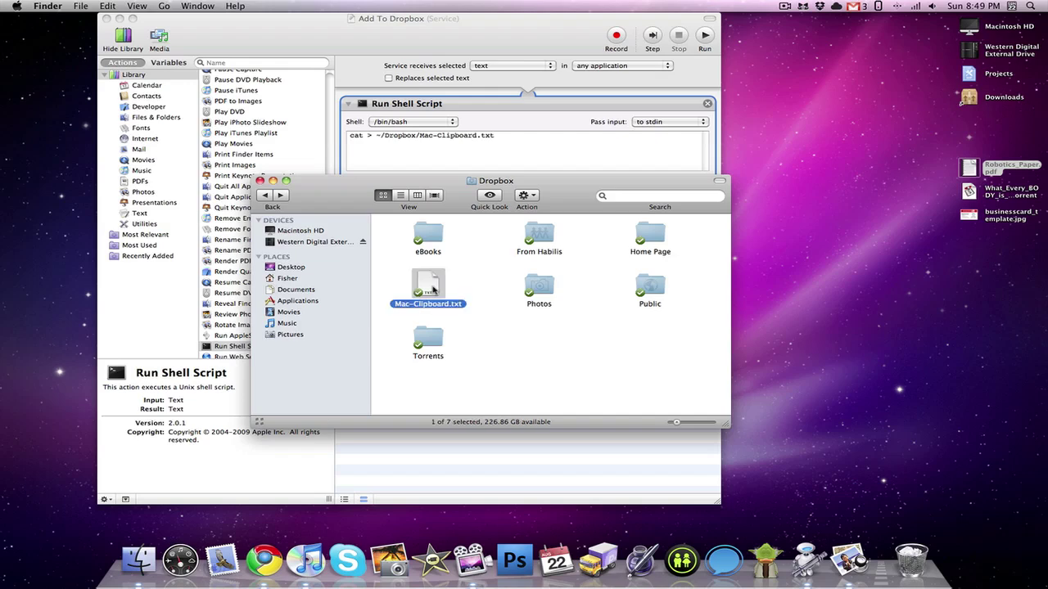
{"action": "key", "text": "space"}
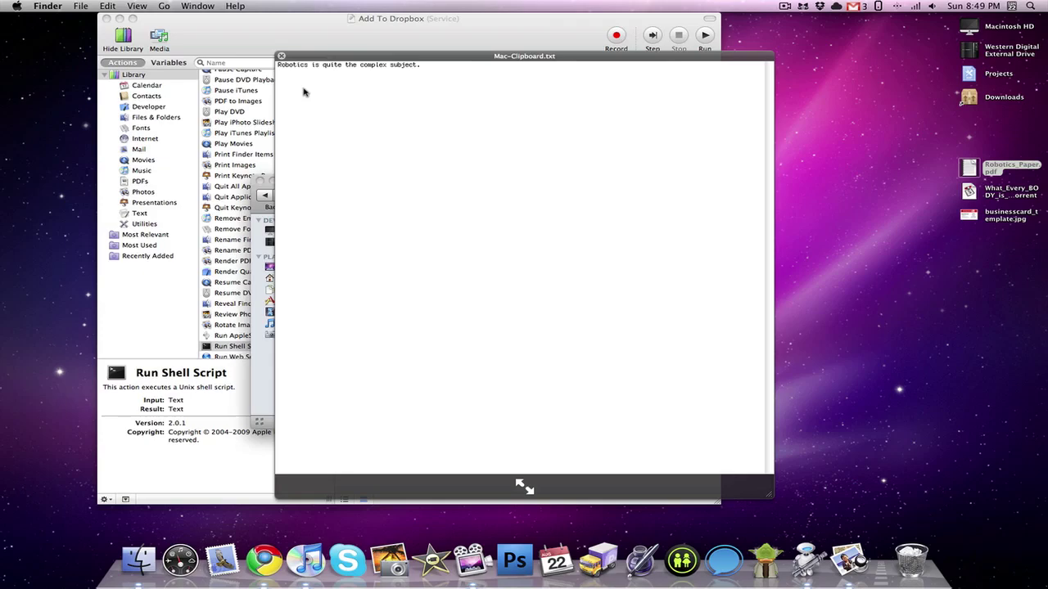
{"action": "key", "text": "space"}
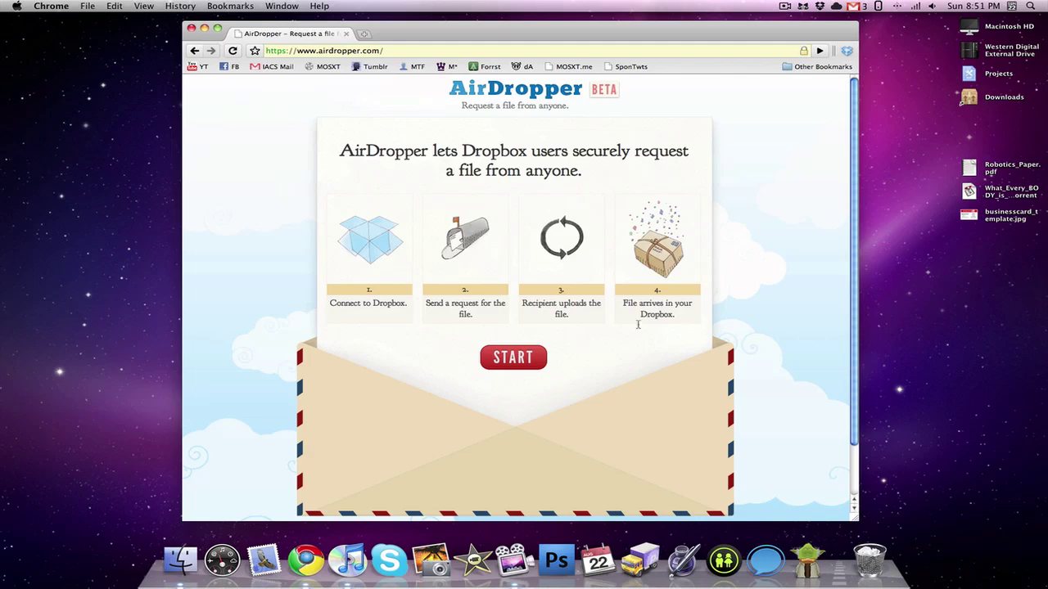
Step: Start an AirDropper request and allow AirDropper access to the Dropbox account
{"action": "left_click", "coordinate": [526, 365]}
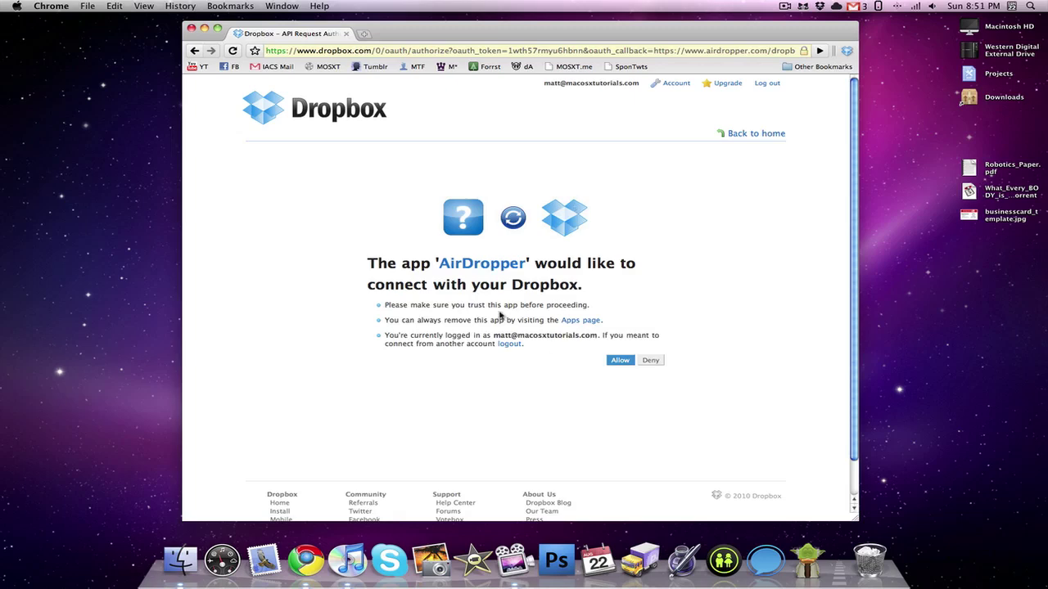
{"action": "left_click", "coordinate": [617, 361]}
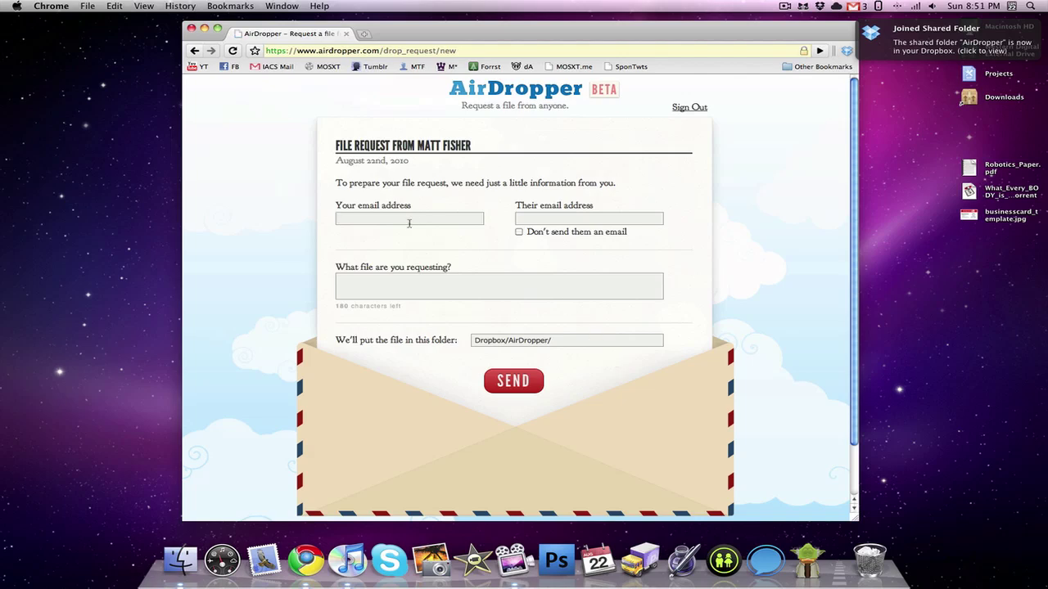
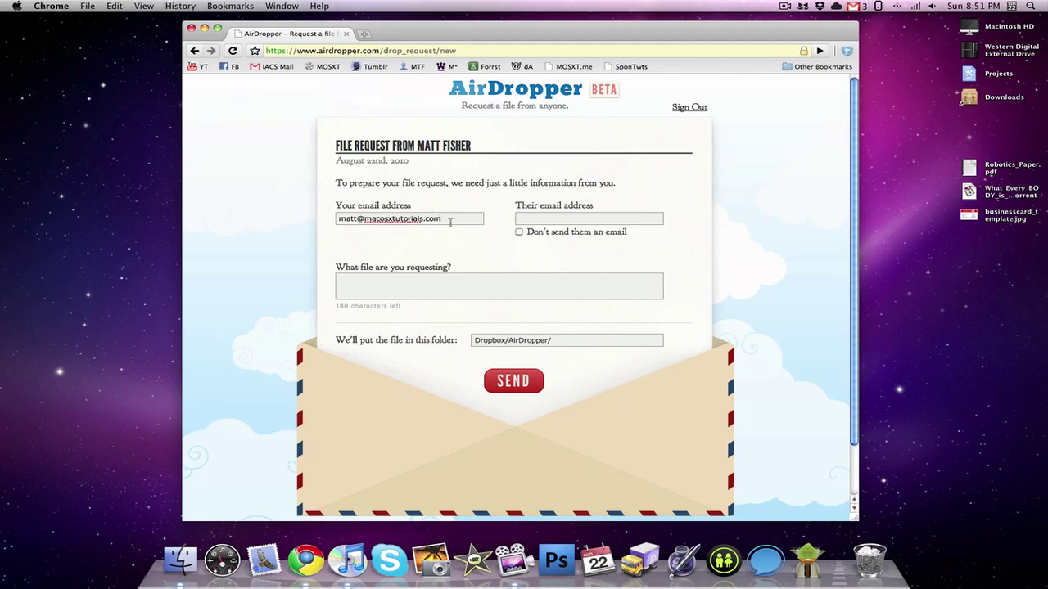
Step: Fill the request with the sender's e-mail, the pasted recipient address, no notification e-mail, and 'A google calendar'
{"action": "left_click_drag", "start_coordinate": [450, 221], "coordinate": [333, 218]}
{"action": "key", "text": "super+c"}
{"action": "left_click", "coordinate": [632, 217]}
{"action": "key", "text": "super+v"}
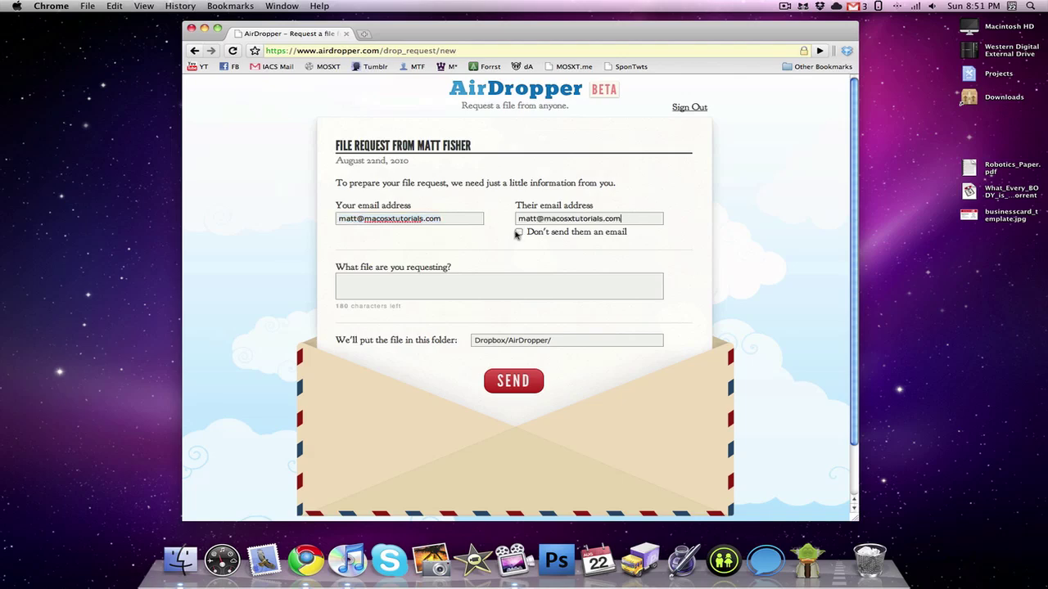
{"action": "left_click", "coordinate": [518, 232]}
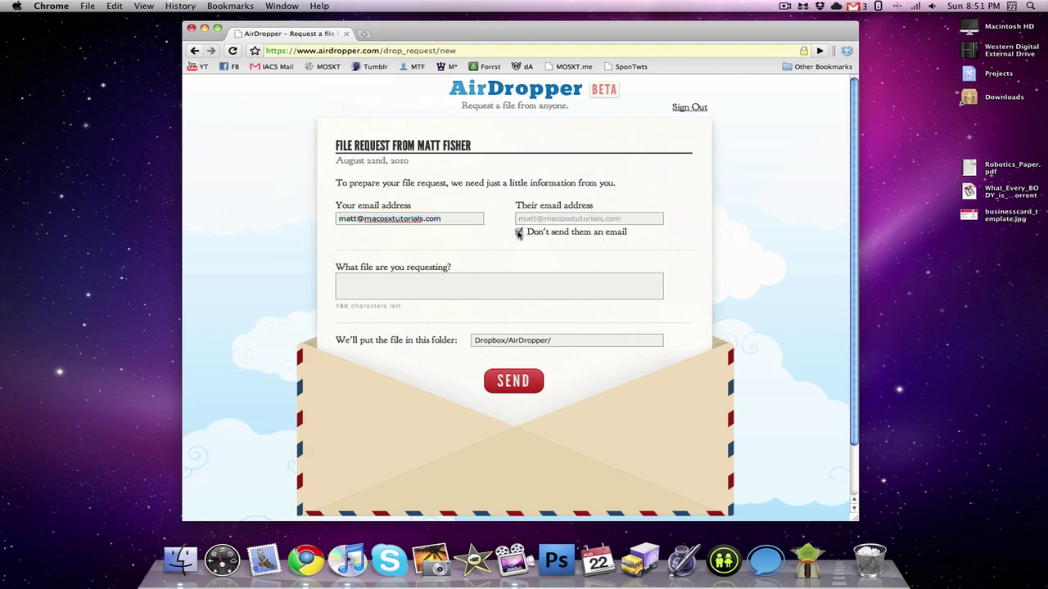
{"action": "left_click", "coordinate": [449, 284]}
{"action": "type", "text": "A google calendar"}
Step: Submit the file request and scroll down to its upload link and password
{"action": "left_click", "coordinate": [521, 380]}
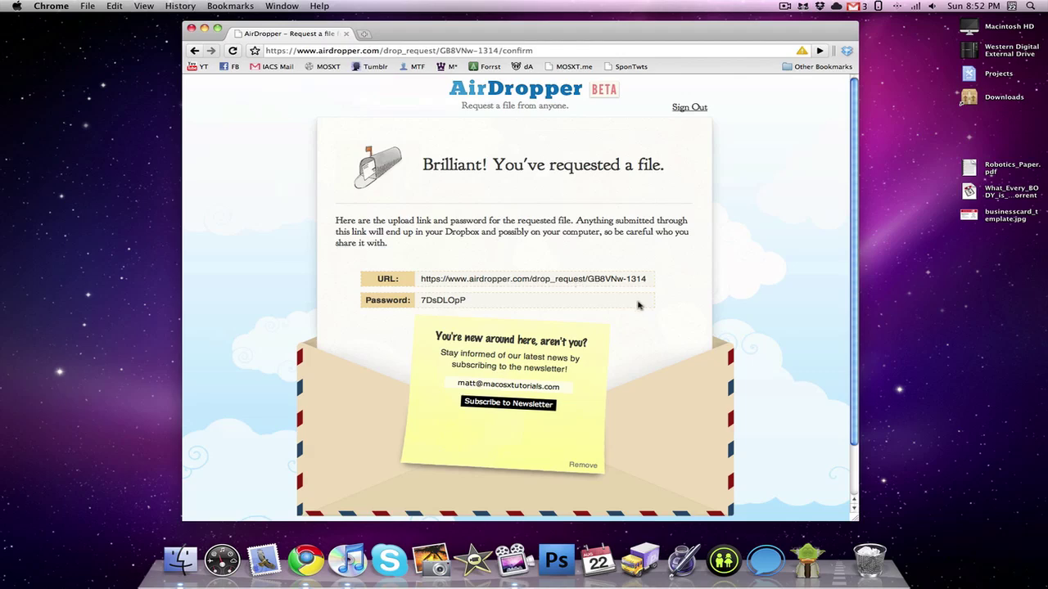
{"action": "scroll", "coordinate": [639, 306], "scroll_direction": "down", "scroll_amount": 2}
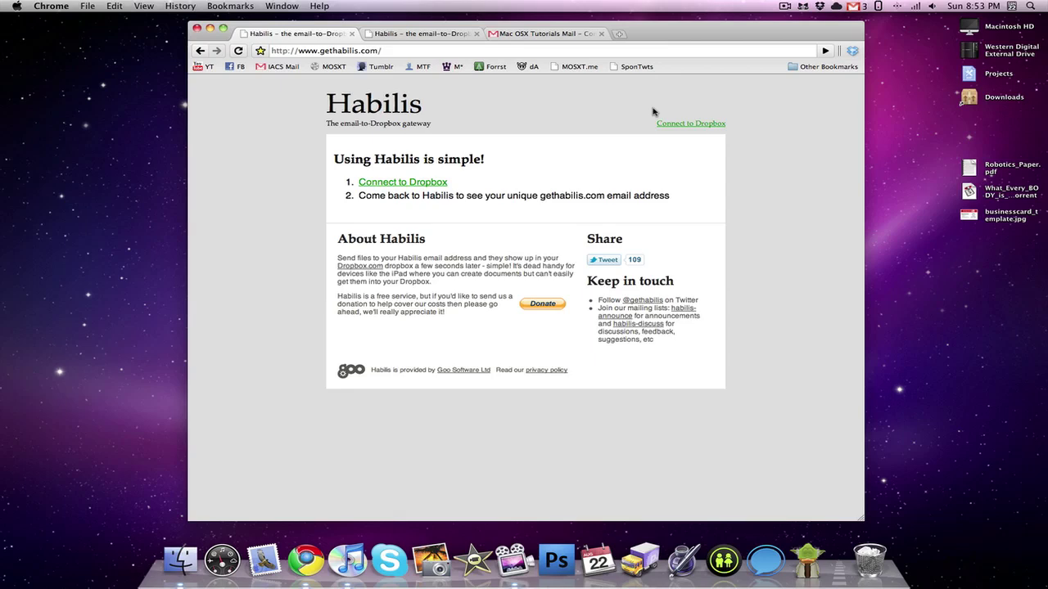
Step: Select the account's unique gethabilis.com address on the connected Habilis page
{"action": "left_click", "coordinate": [431, 33]}
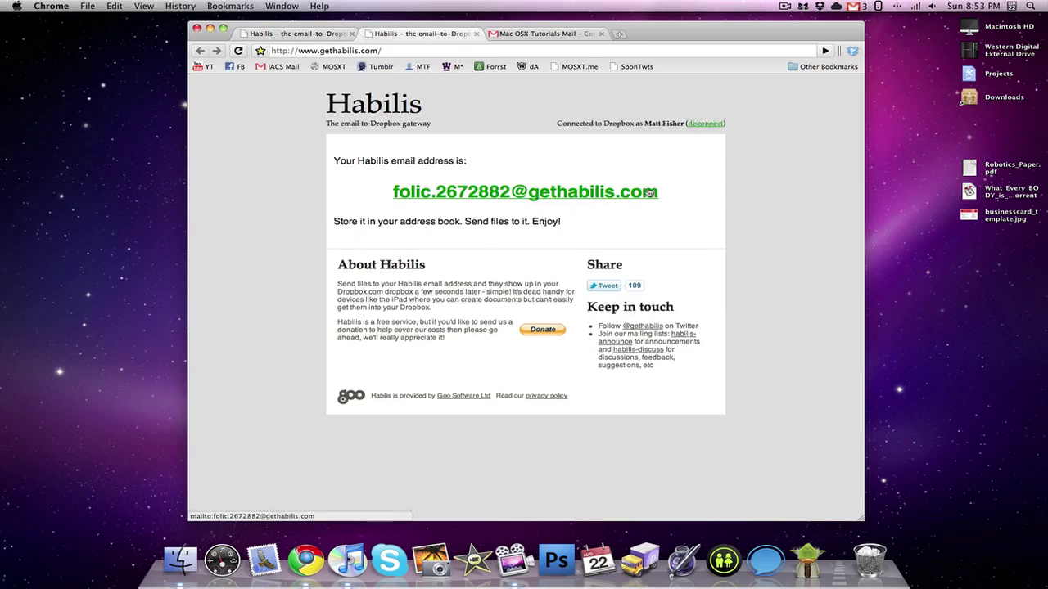
{"action": "left_click_drag", "start_coordinate": [667, 194], "coordinate": [377, 183]}
{"action": "key", "text": "super+c"}
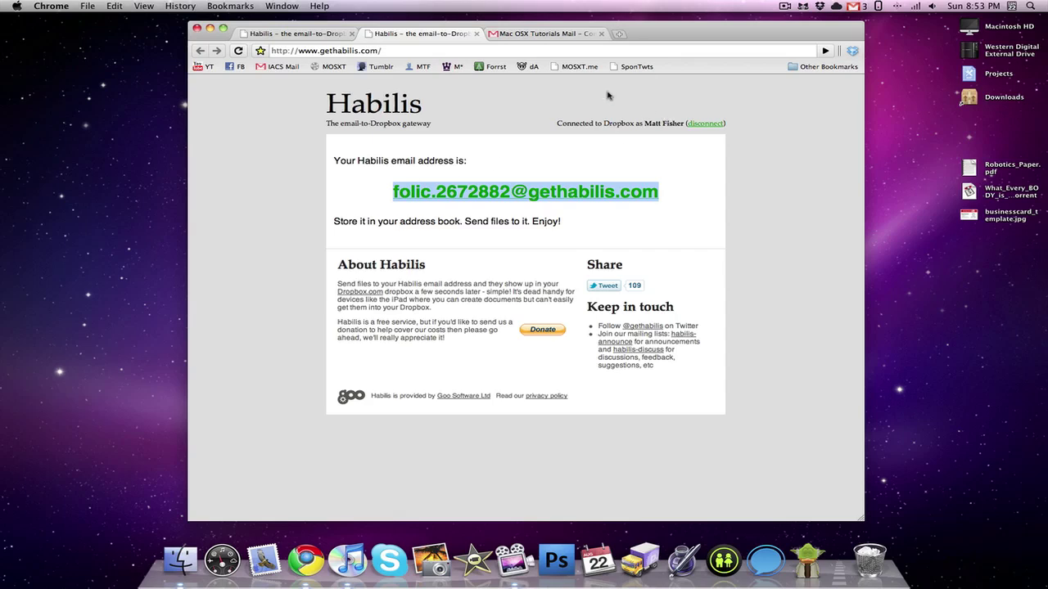
Step: Email businesscard_template.jpg to the pasted Habilis address, sending without a subject
{"action": "left_click", "coordinate": [550, 35]}
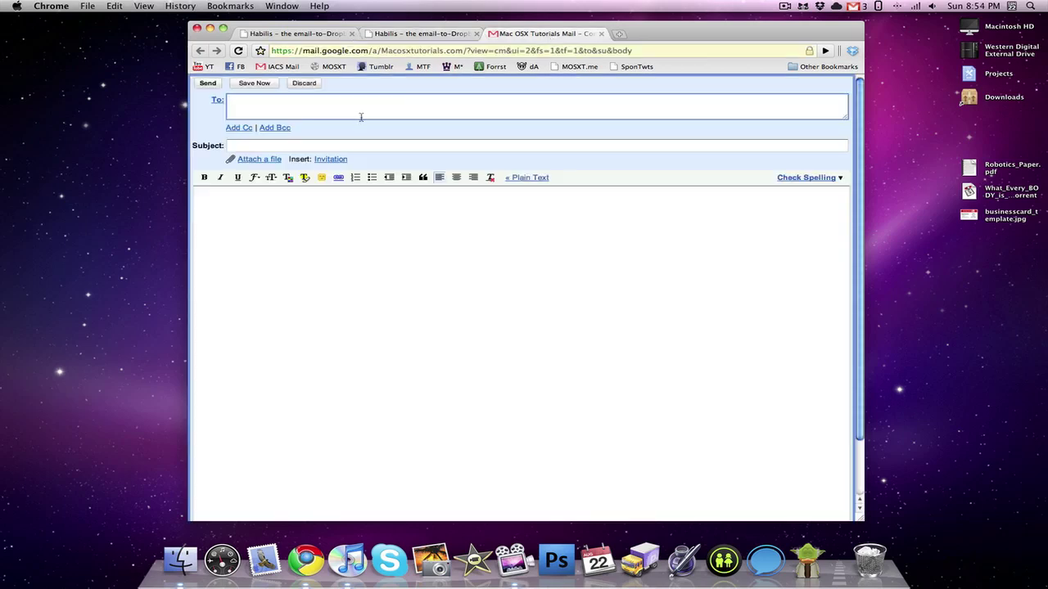
{"action": "key", "text": "super+v"}
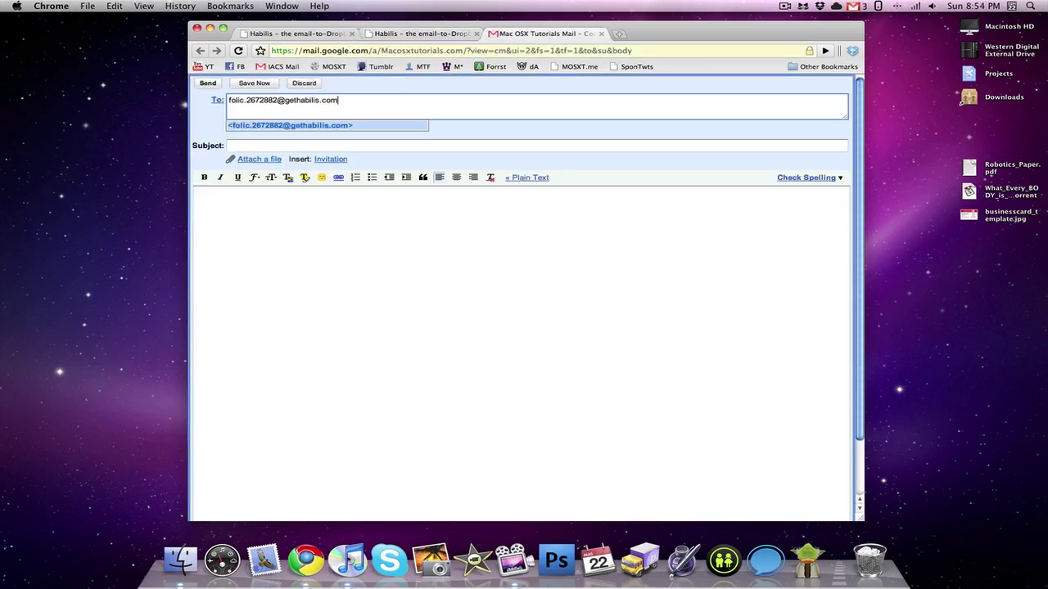
{"action": "left_click", "coordinate": [360, 147]}
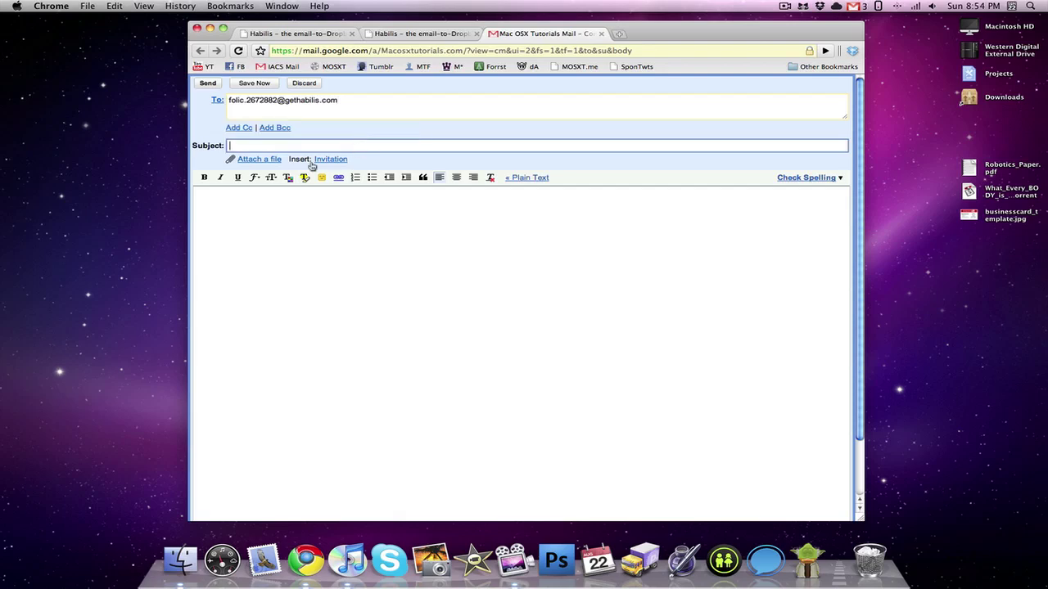
{"action": "left_click", "coordinate": [265, 160]}
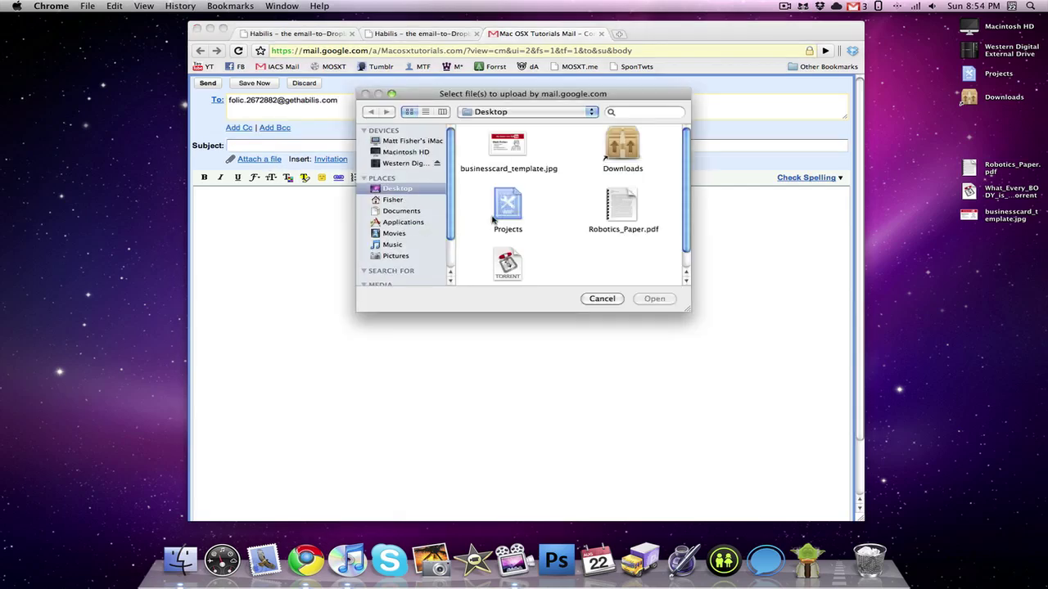
{"action": "left_click", "coordinate": [515, 146]}
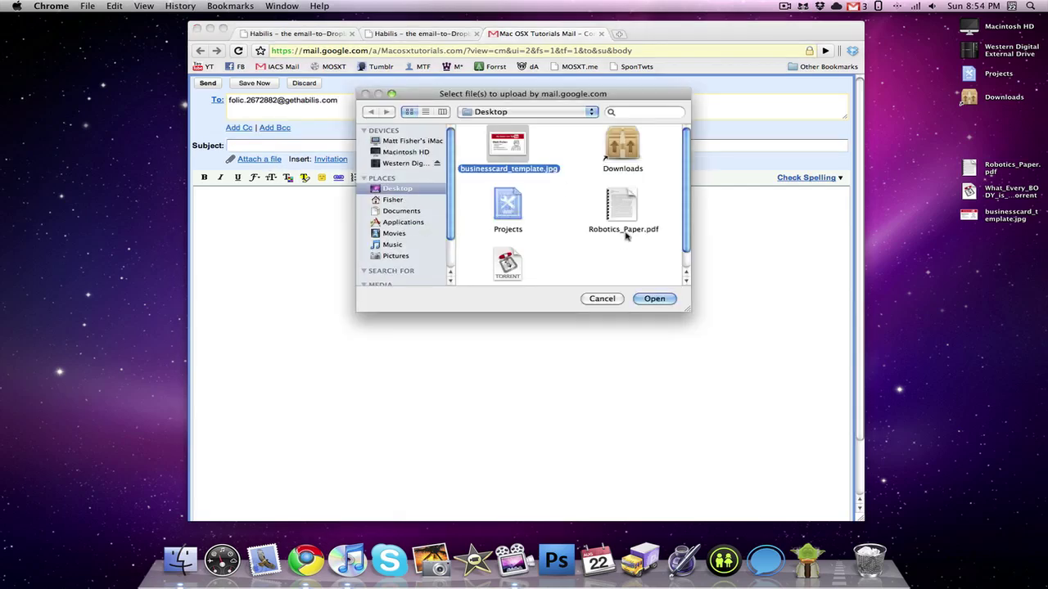
{"action": "left_click", "coordinate": [654, 298]}
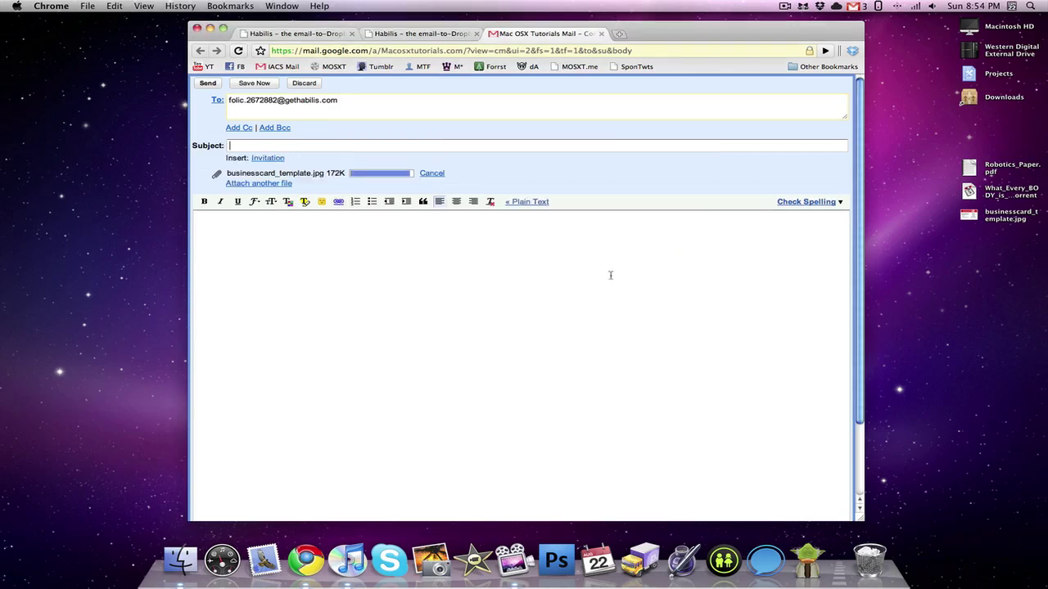
{"action": "left_click", "coordinate": [208, 83]}
{"action": "left_click", "coordinate": [615, 190]}
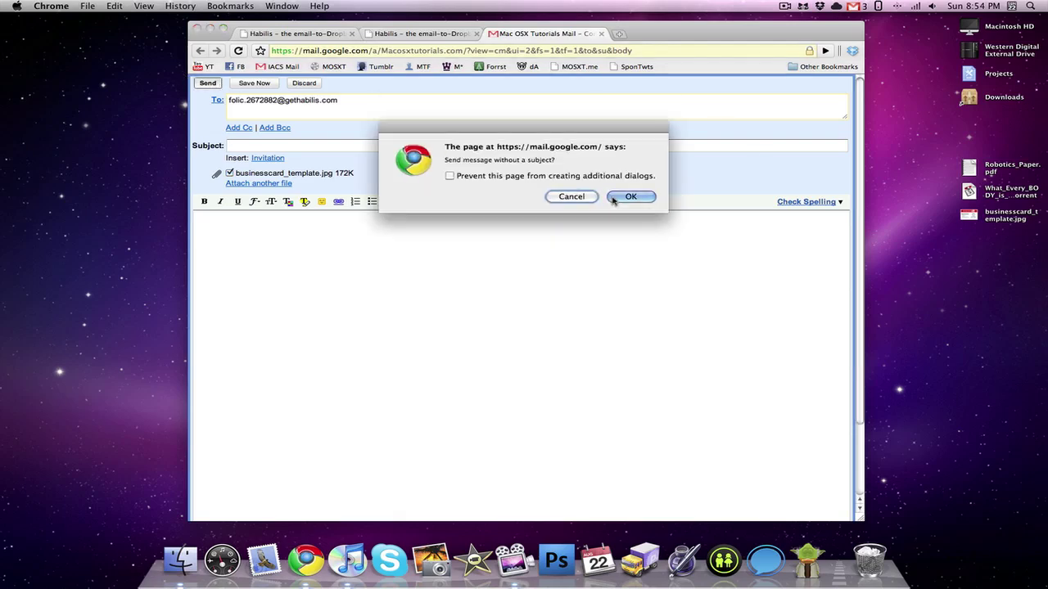
{"action": "left_click", "coordinate": [626, 196]}
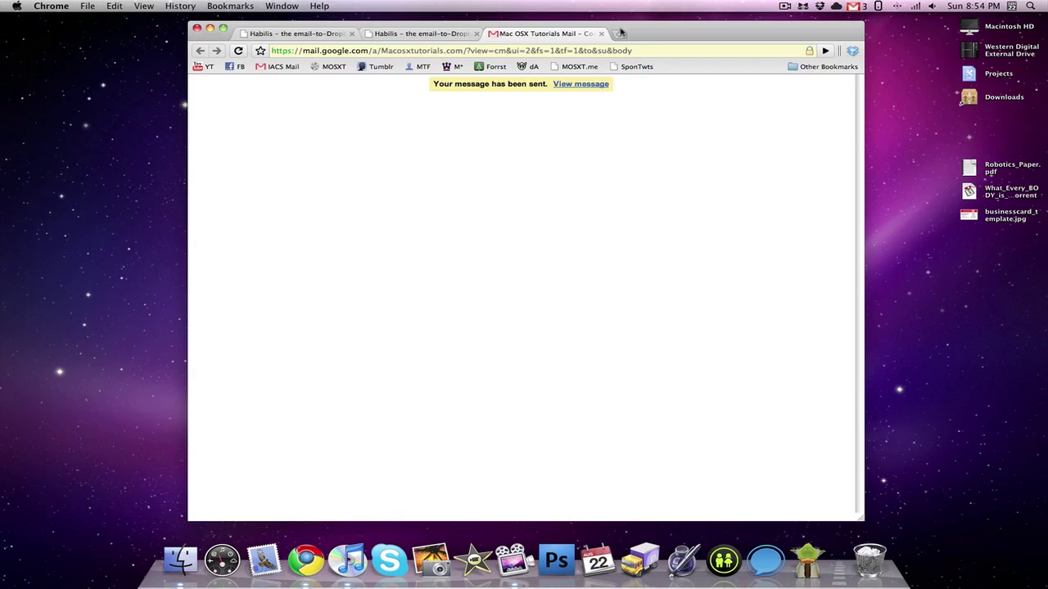
Step: Close the Gmail tab and open Dropbox's From Habilis folder to find businesscard_template.jpg
{"action": "left_click", "coordinate": [602, 34]}
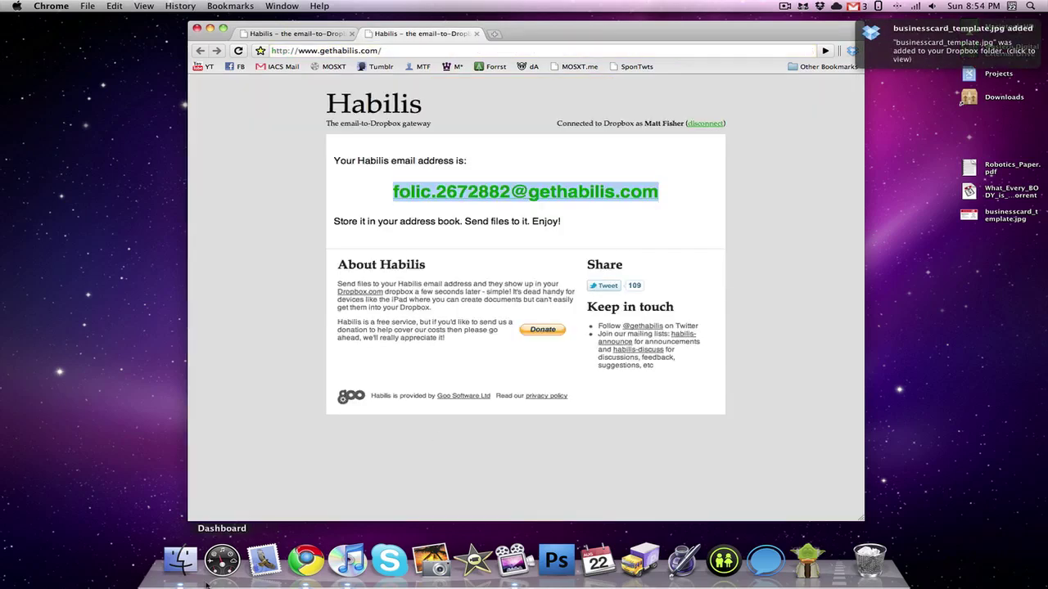
{"action": "right_click", "coordinate": [175, 560]}
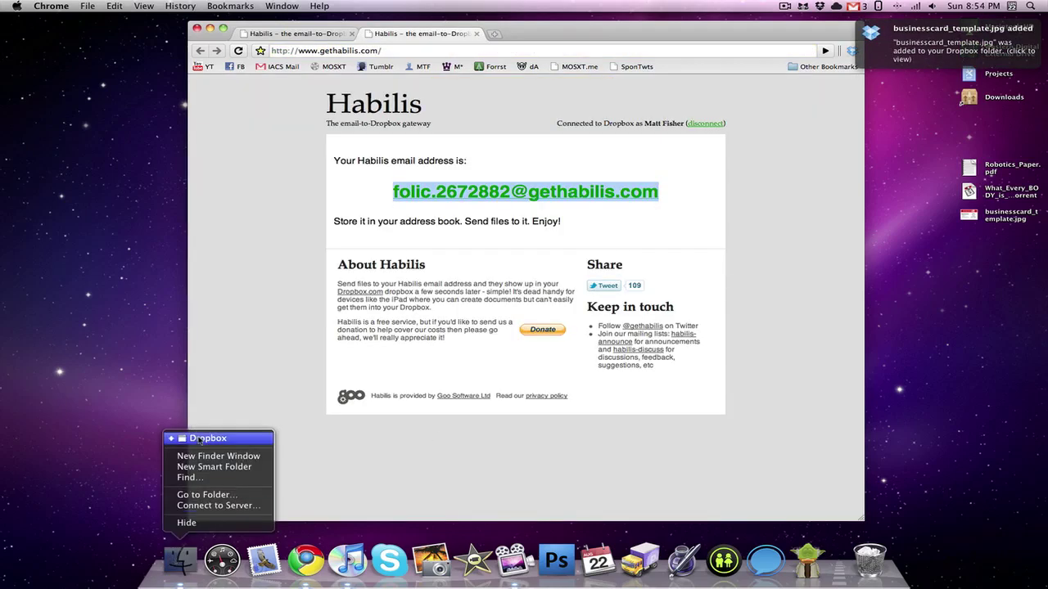
{"action": "left_click", "coordinate": [198, 440]}
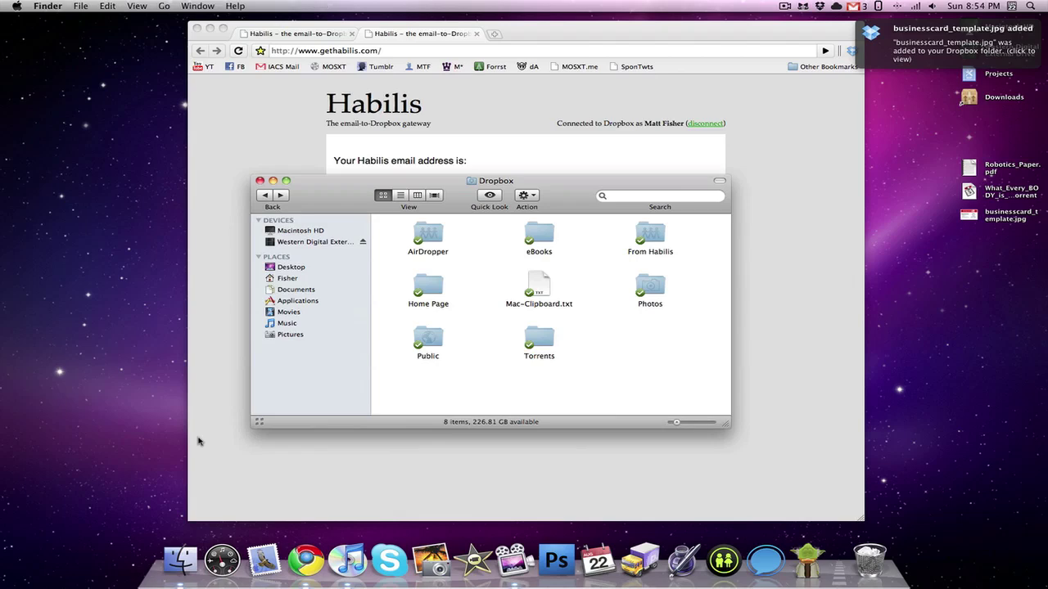
{"action": "double_click", "coordinate": [657, 237]}
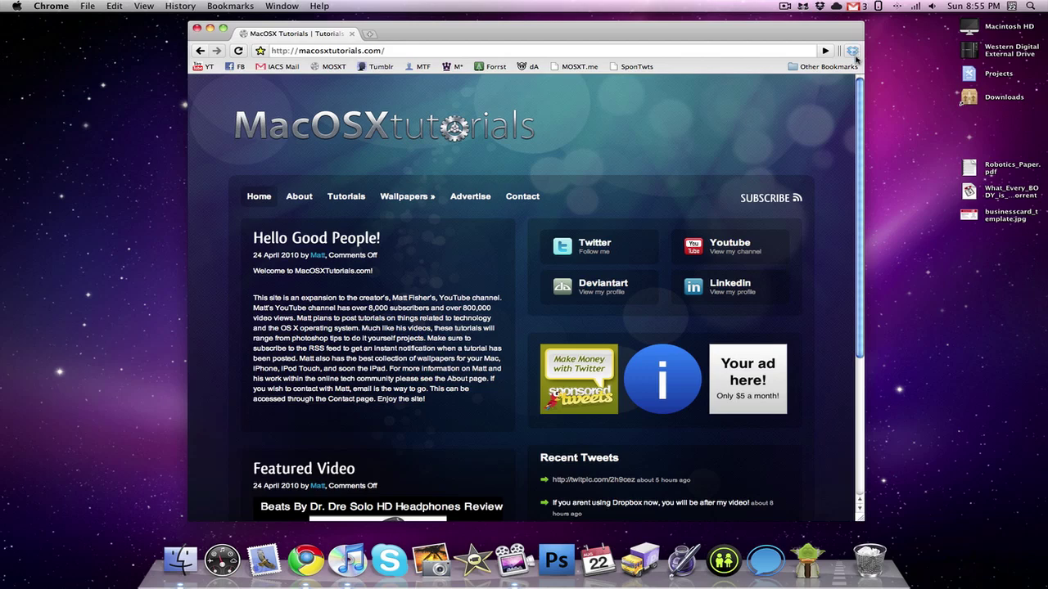
Step: Sign in to the Dropbox Chrome extension with the account e-mail and password
{"action": "left_click", "coordinate": [853, 52]}
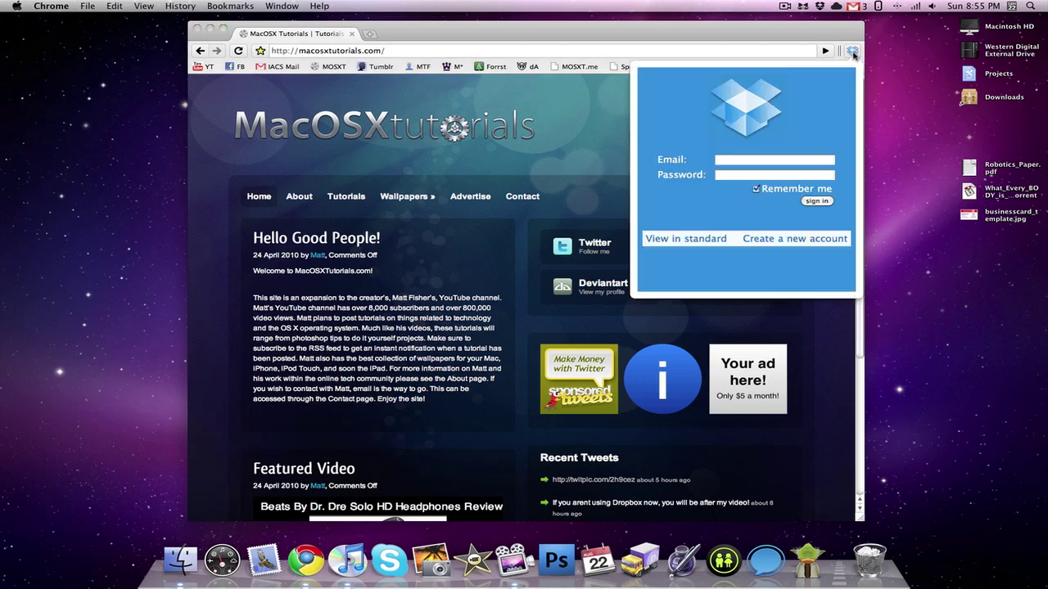
{"action": "left_click", "coordinate": [745, 163]}
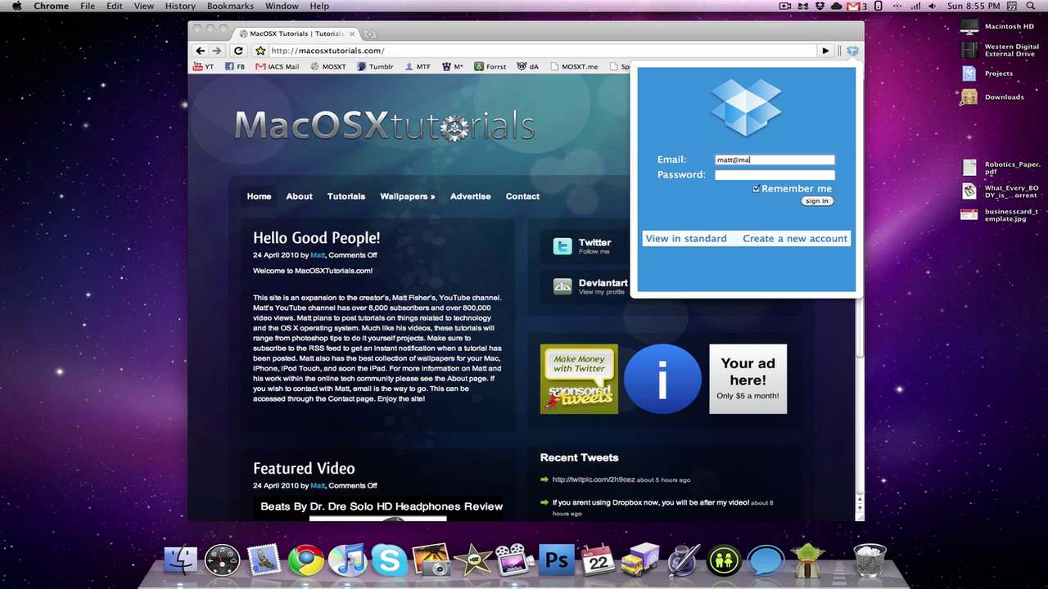
{"action": "key", "text": "Tab"}
{"action": "type", "text": "•••••••"}
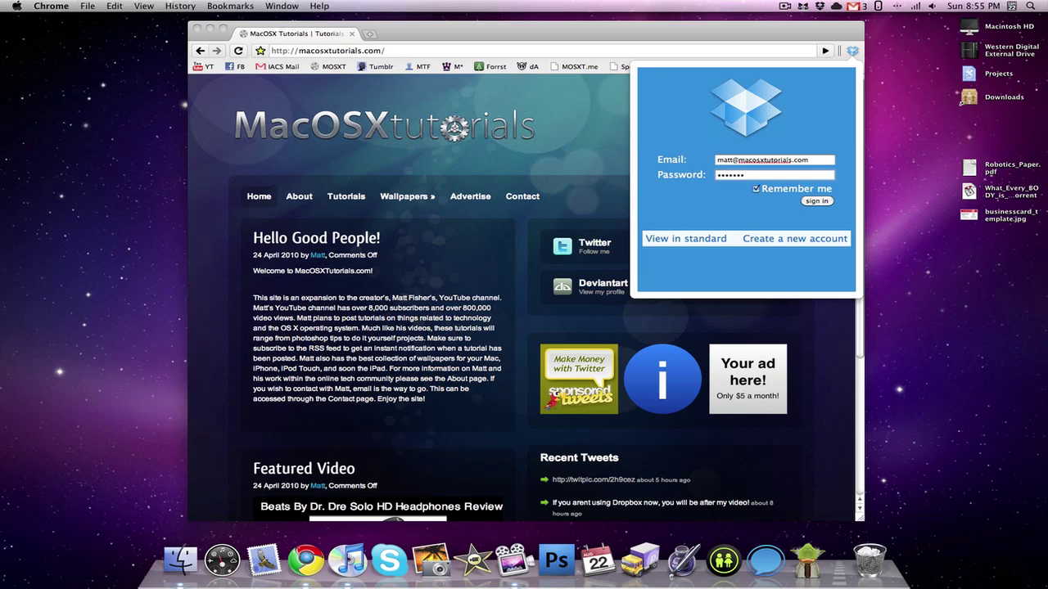
{"action": "key", "text": "Return"}
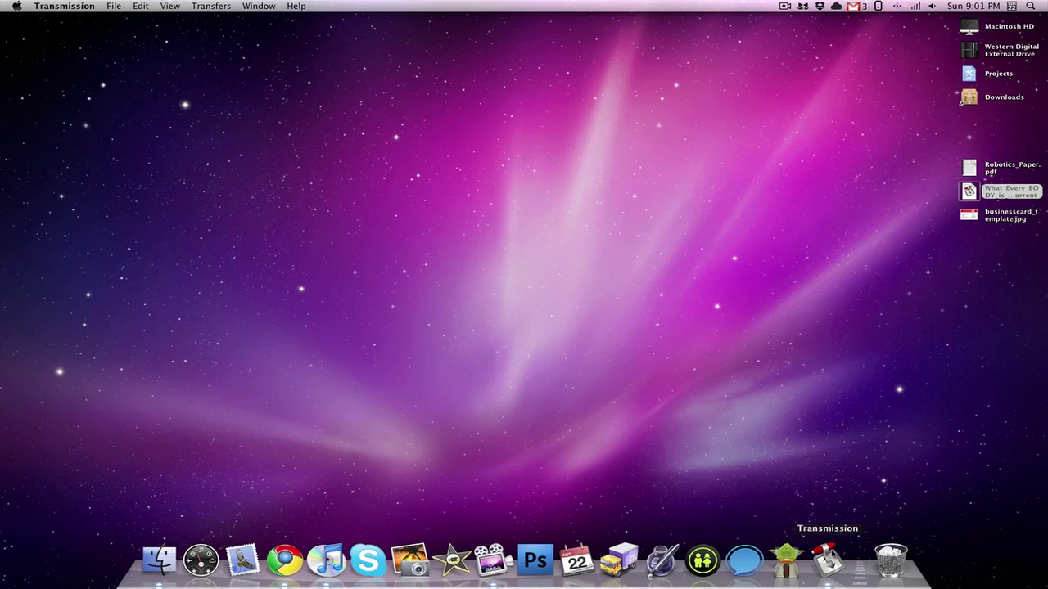
Step: Launch Transmission and enable 'Watch for torrent files in' Torrents under Transfers preferences
{"action": "left_click", "coordinate": [826, 560]}
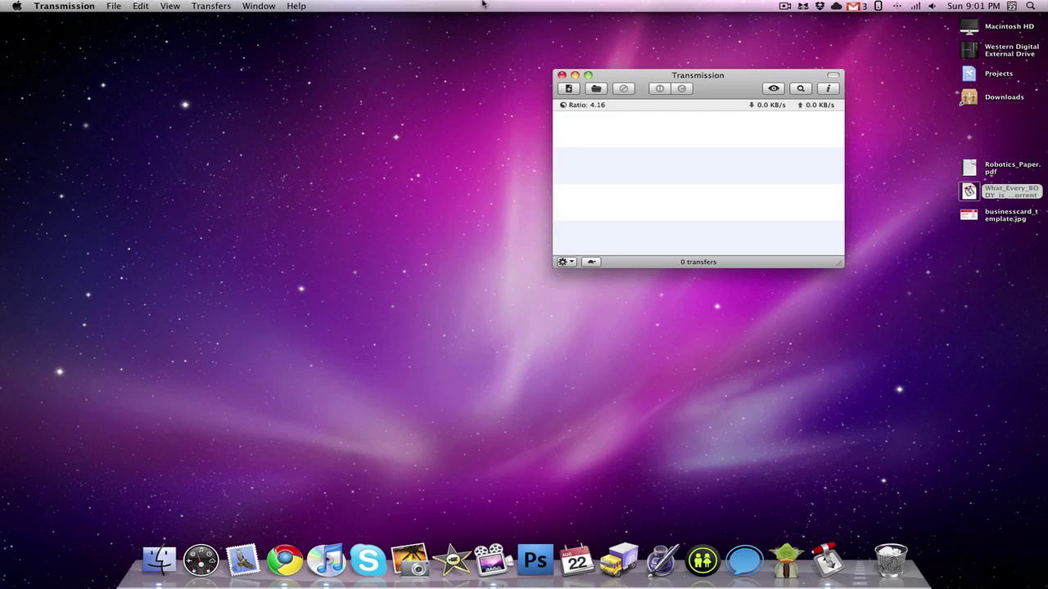
{"action": "left_click", "coordinate": [69, 6]}
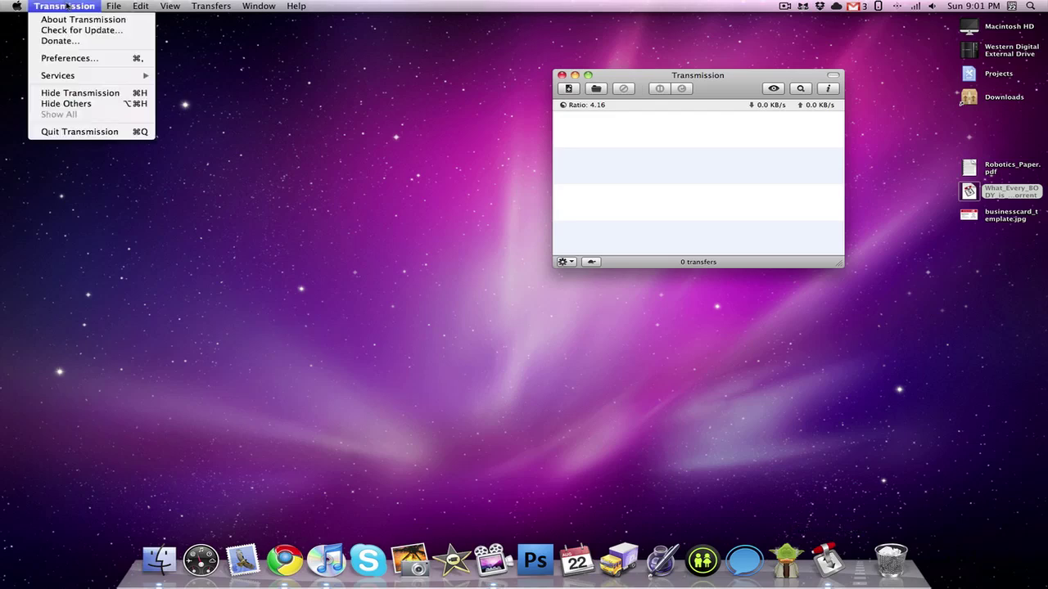
{"action": "left_click", "coordinate": [78, 58]}
{"action": "left_click", "coordinate": [412, 116]}
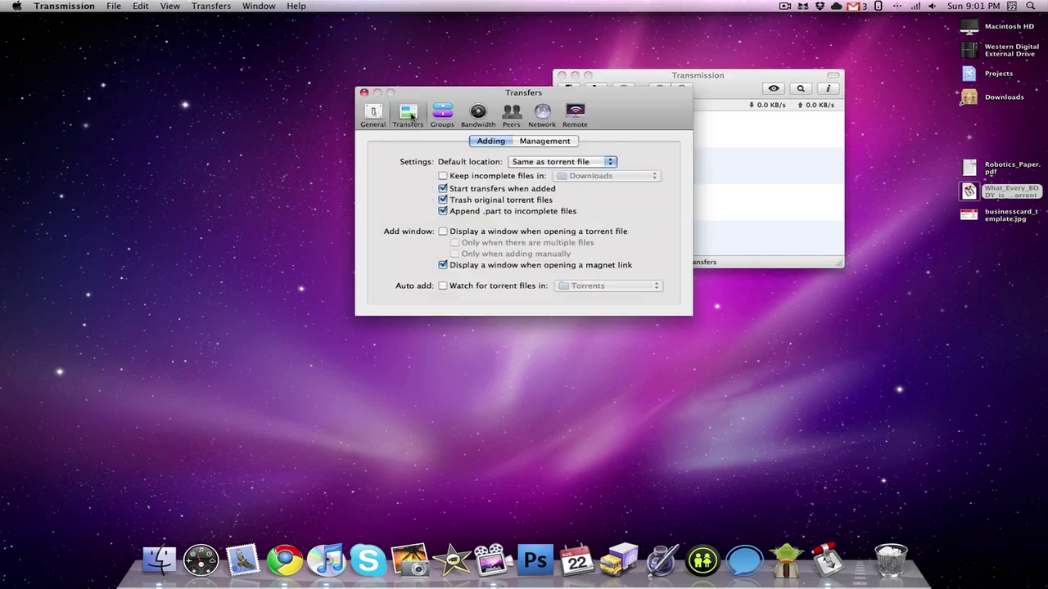
{"action": "left_click", "coordinate": [443, 286]}
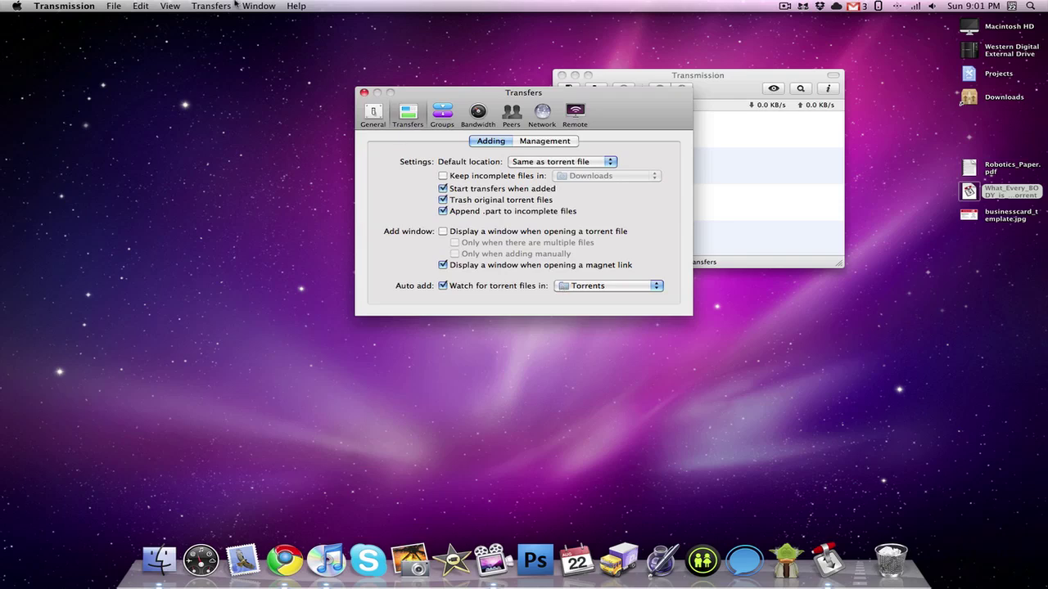
{"action": "left_click", "coordinate": [364, 93]}
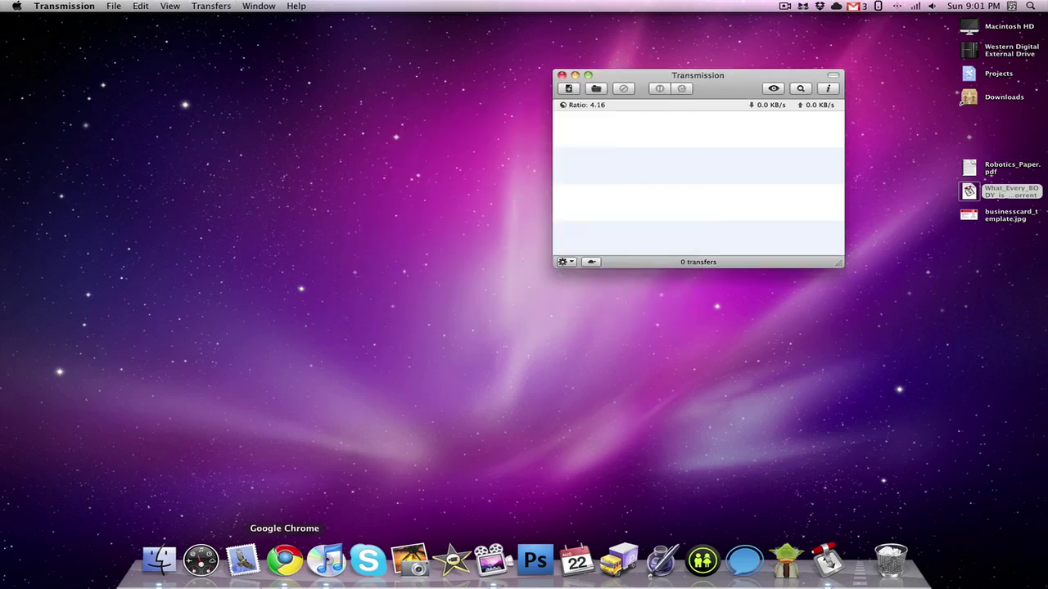
Step: Move the desktop torrent into Dropbox's Torrents folder, then pause the 'every BODY is saying' download
{"action": "right_click", "coordinate": [159, 561]}
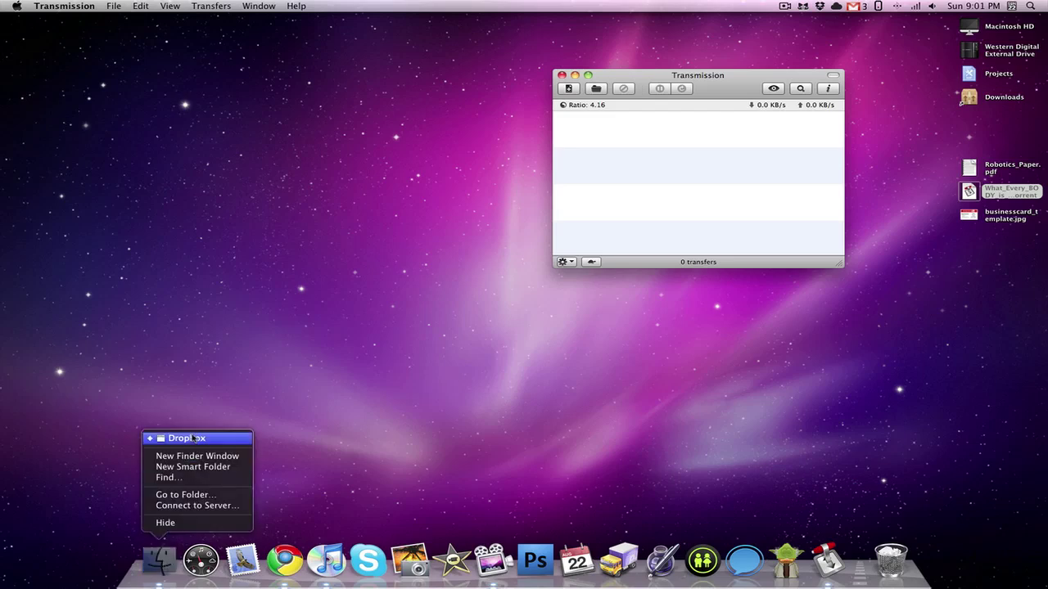
{"action": "left_click", "coordinate": [193, 439]}
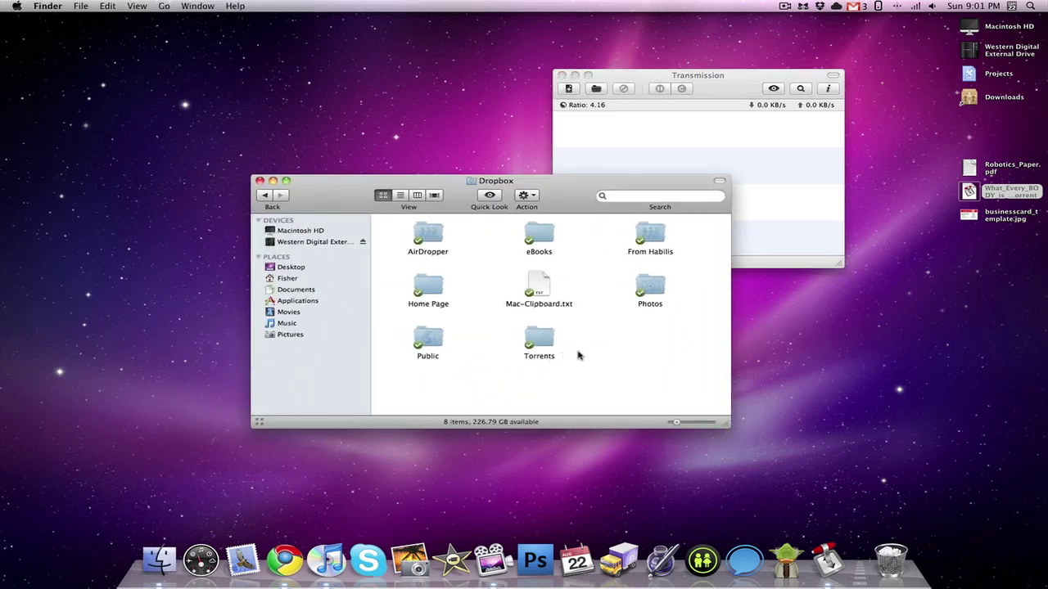
{"action": "left_click_drag", "start_coordinate": [979, 200], "coordinate": [536, 346]}
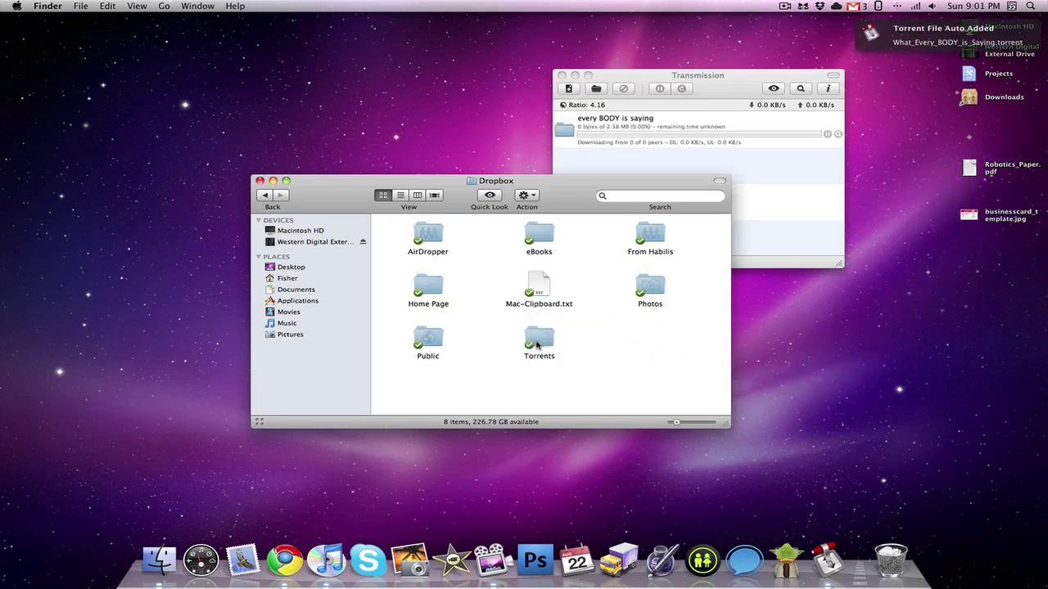
{"action": "left_click", "coordinate": [720, 92]}
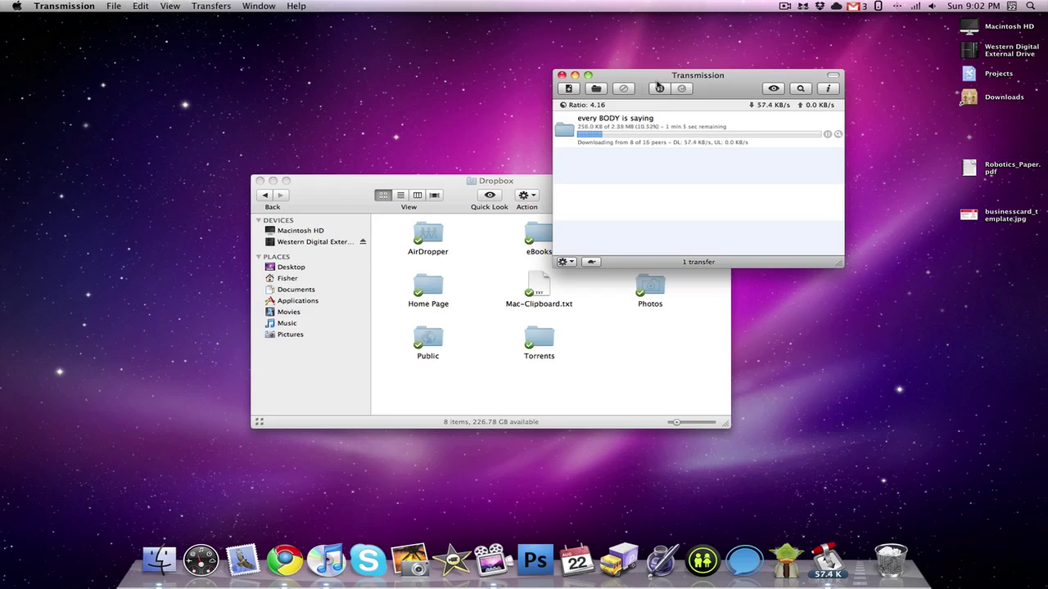
{"action": "left_click", "coordinate": [660, 88]}
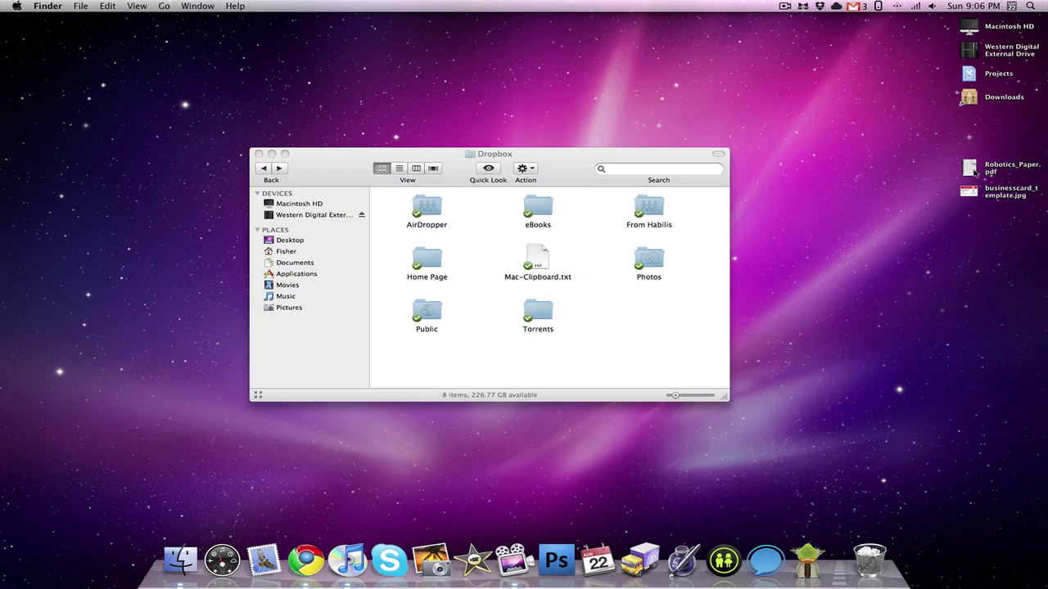
Step: Drag Robotics_Paper.pdf from the desktop onto the eBooks folder in the Dropbox window
{"action": "left_click_drag", "start_coordinate": [974, 170], "coordinate": [536, 206]}
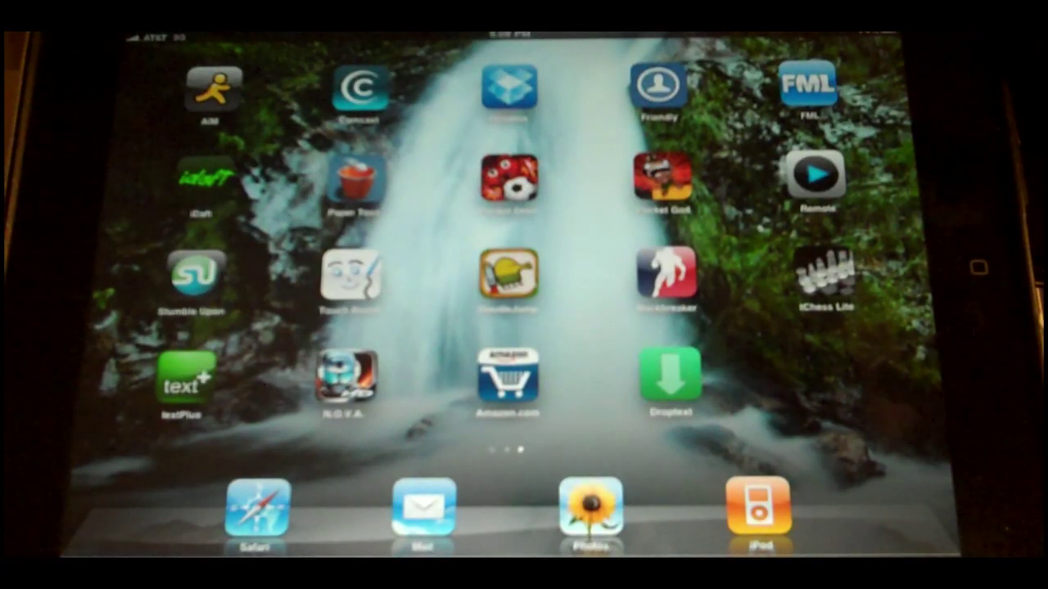
Step: In the iPad Dropbox app, open eBooks/Robotics_Paper.pdf and send it to iBooks via Open In
{"action": "left_click", "coordinate": [509, 86]}
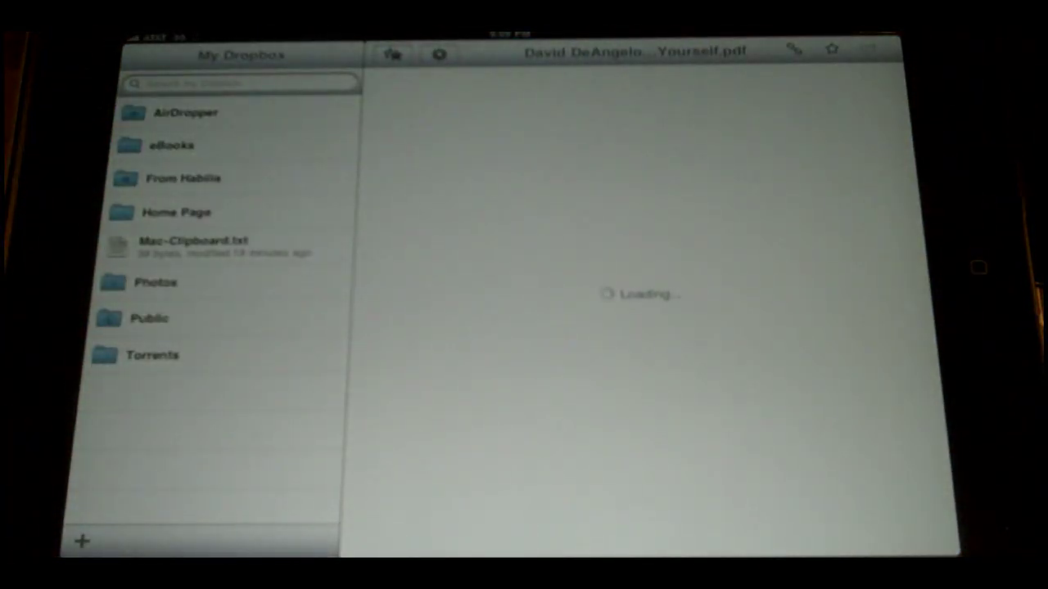
{"action": "left_click", "coordinate": [168, 145]}
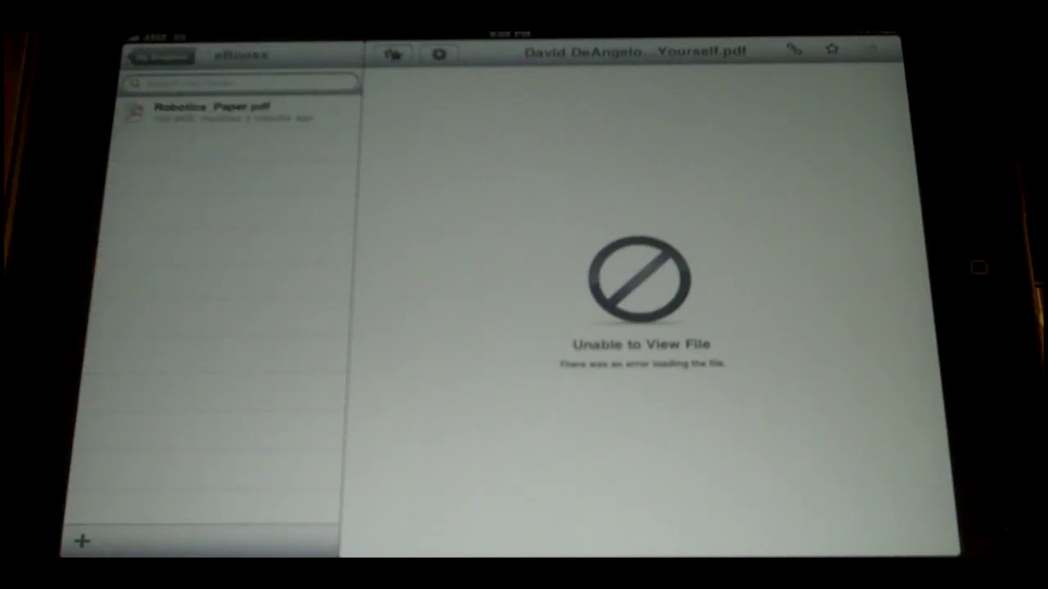
{"action": "left_click", "coordinate": [196, 110]}
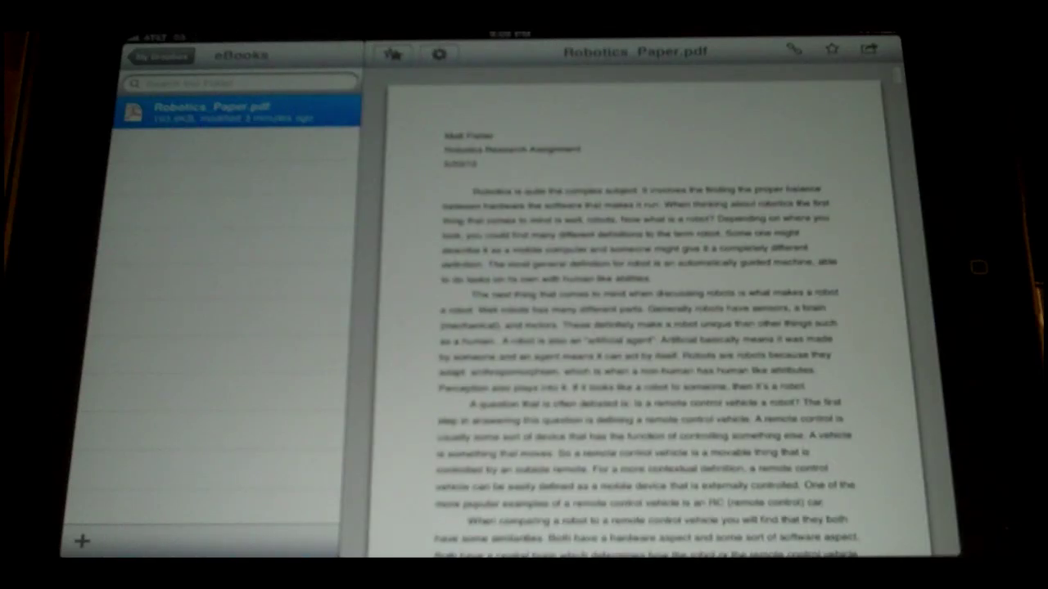
{"action": "scroll", "coordinate": [646, 328], "scroll_direction": "down", "scroll_amount": 10}
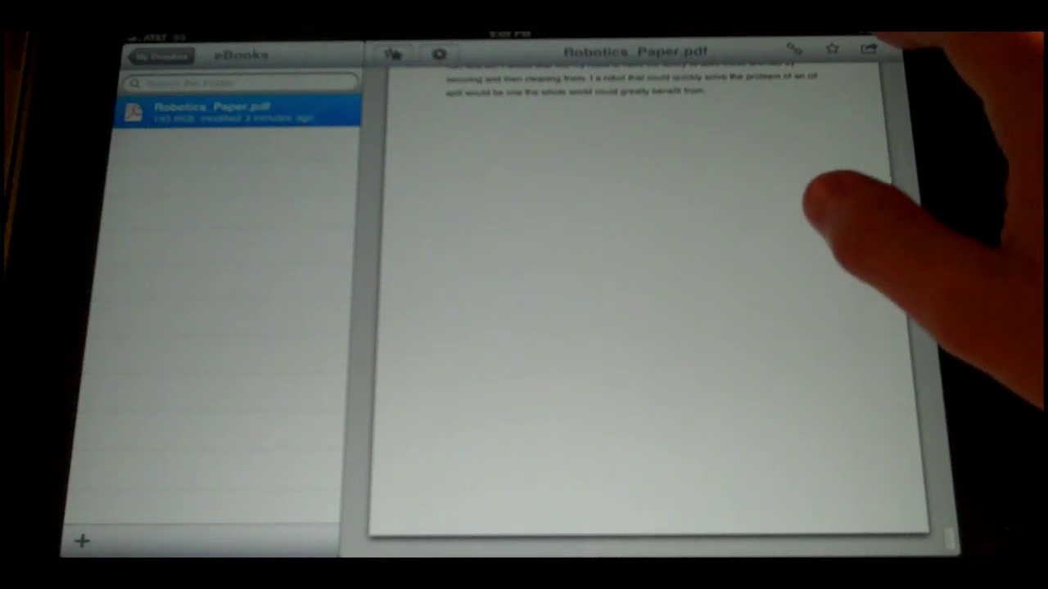
{"action": "left_click", "coordinate": [868, 48]}
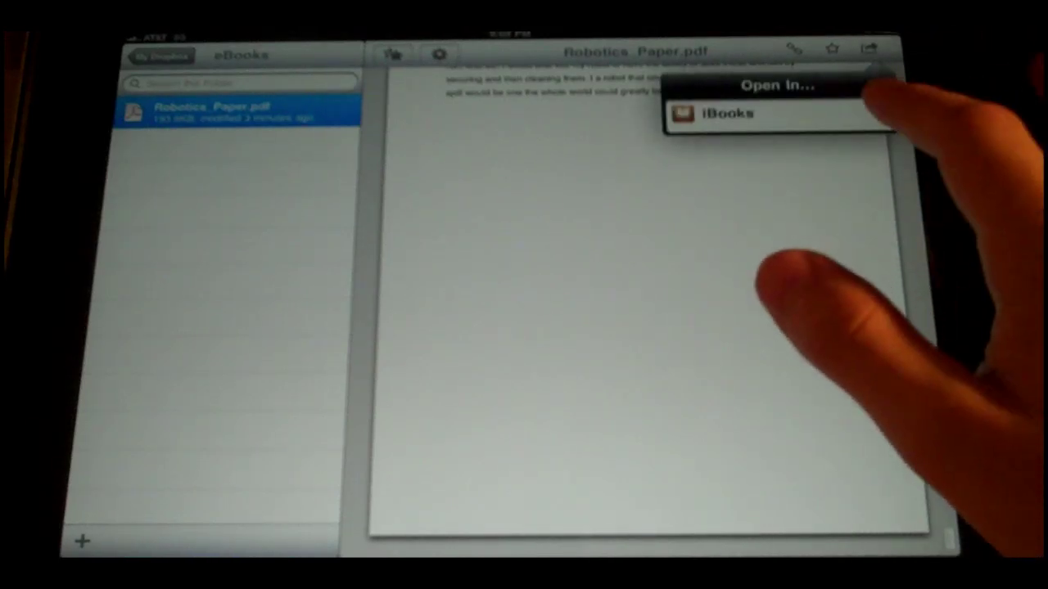
{"action": "left_click", "coordinate": [859, 114]}
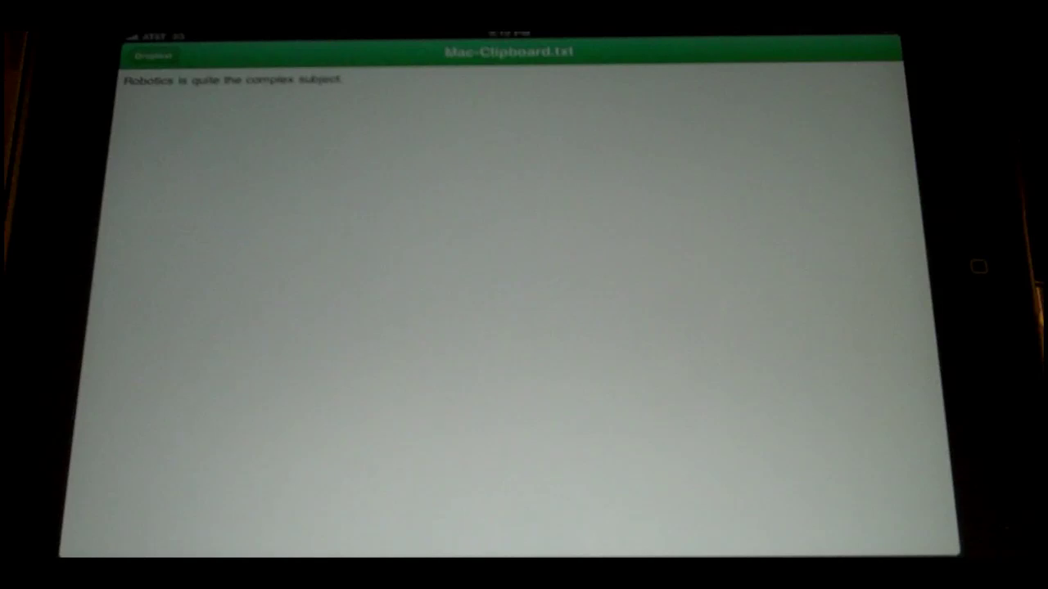
Step: Insert 'gghghgdhsjdgfdk' after 'Robotics' in Mac-Clipboard.txt and save the file
{"action": "left_click", "coordinate": [152, 55]}
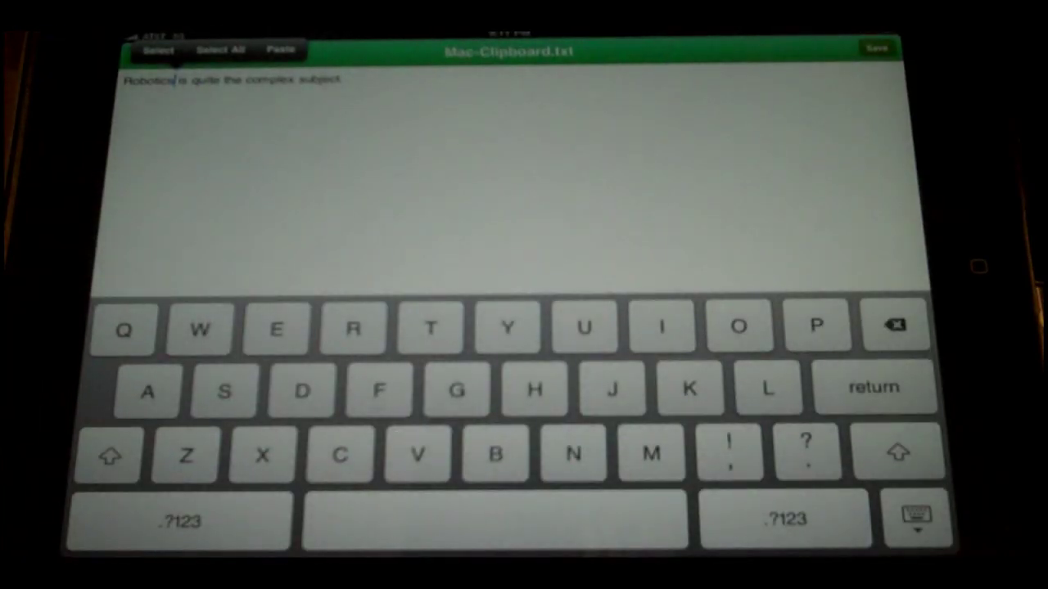
{"action": "type", "text": "gghghg"}
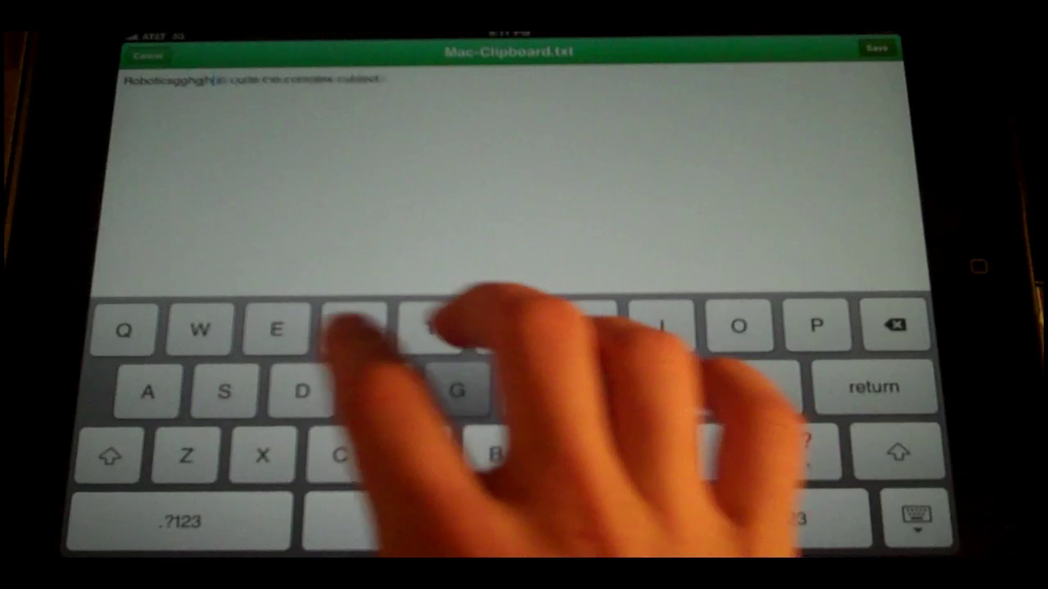
{"action": "type", "text": "dhsjd"}
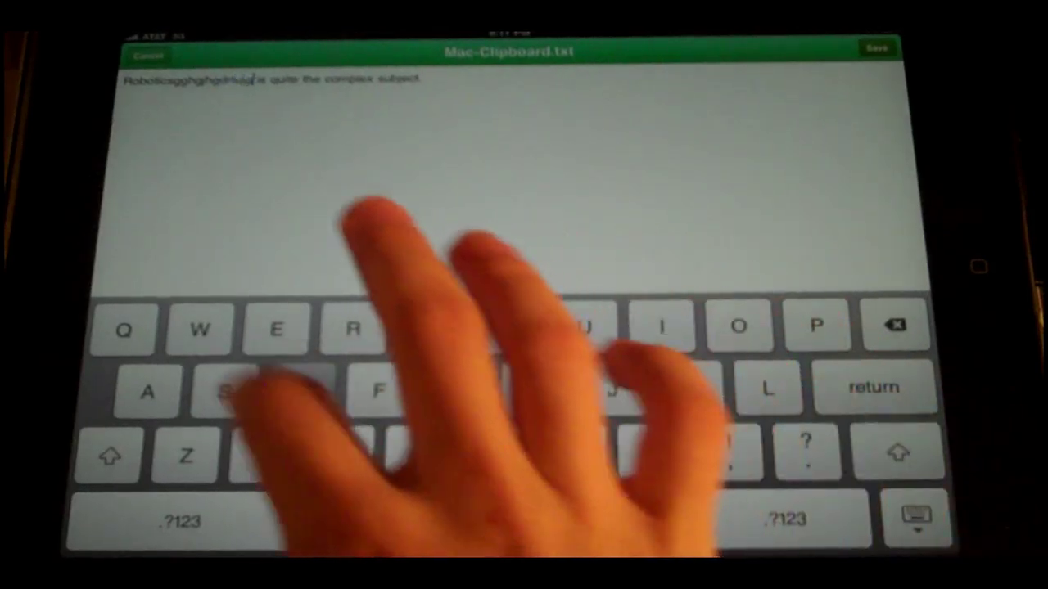
{"action": "type", "text": "gfdk"}
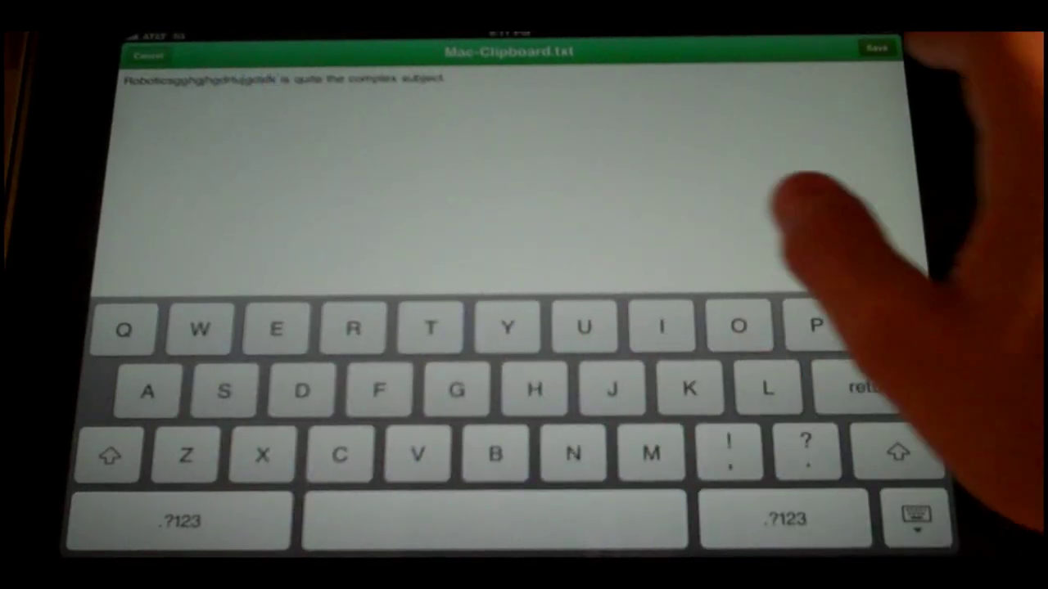
{"action": "left_click", "coordinate": [876, 47]}
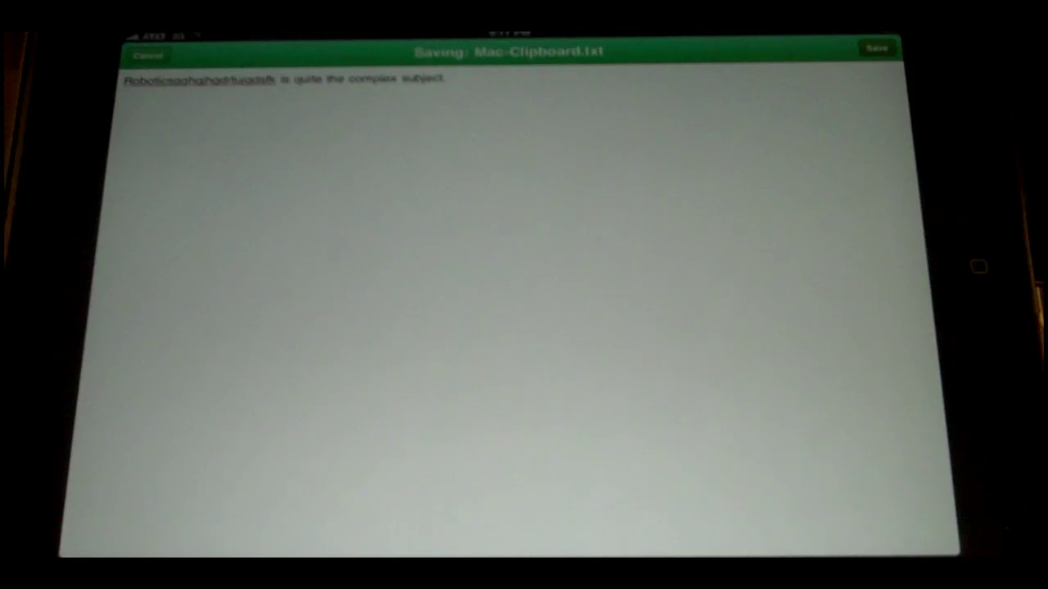